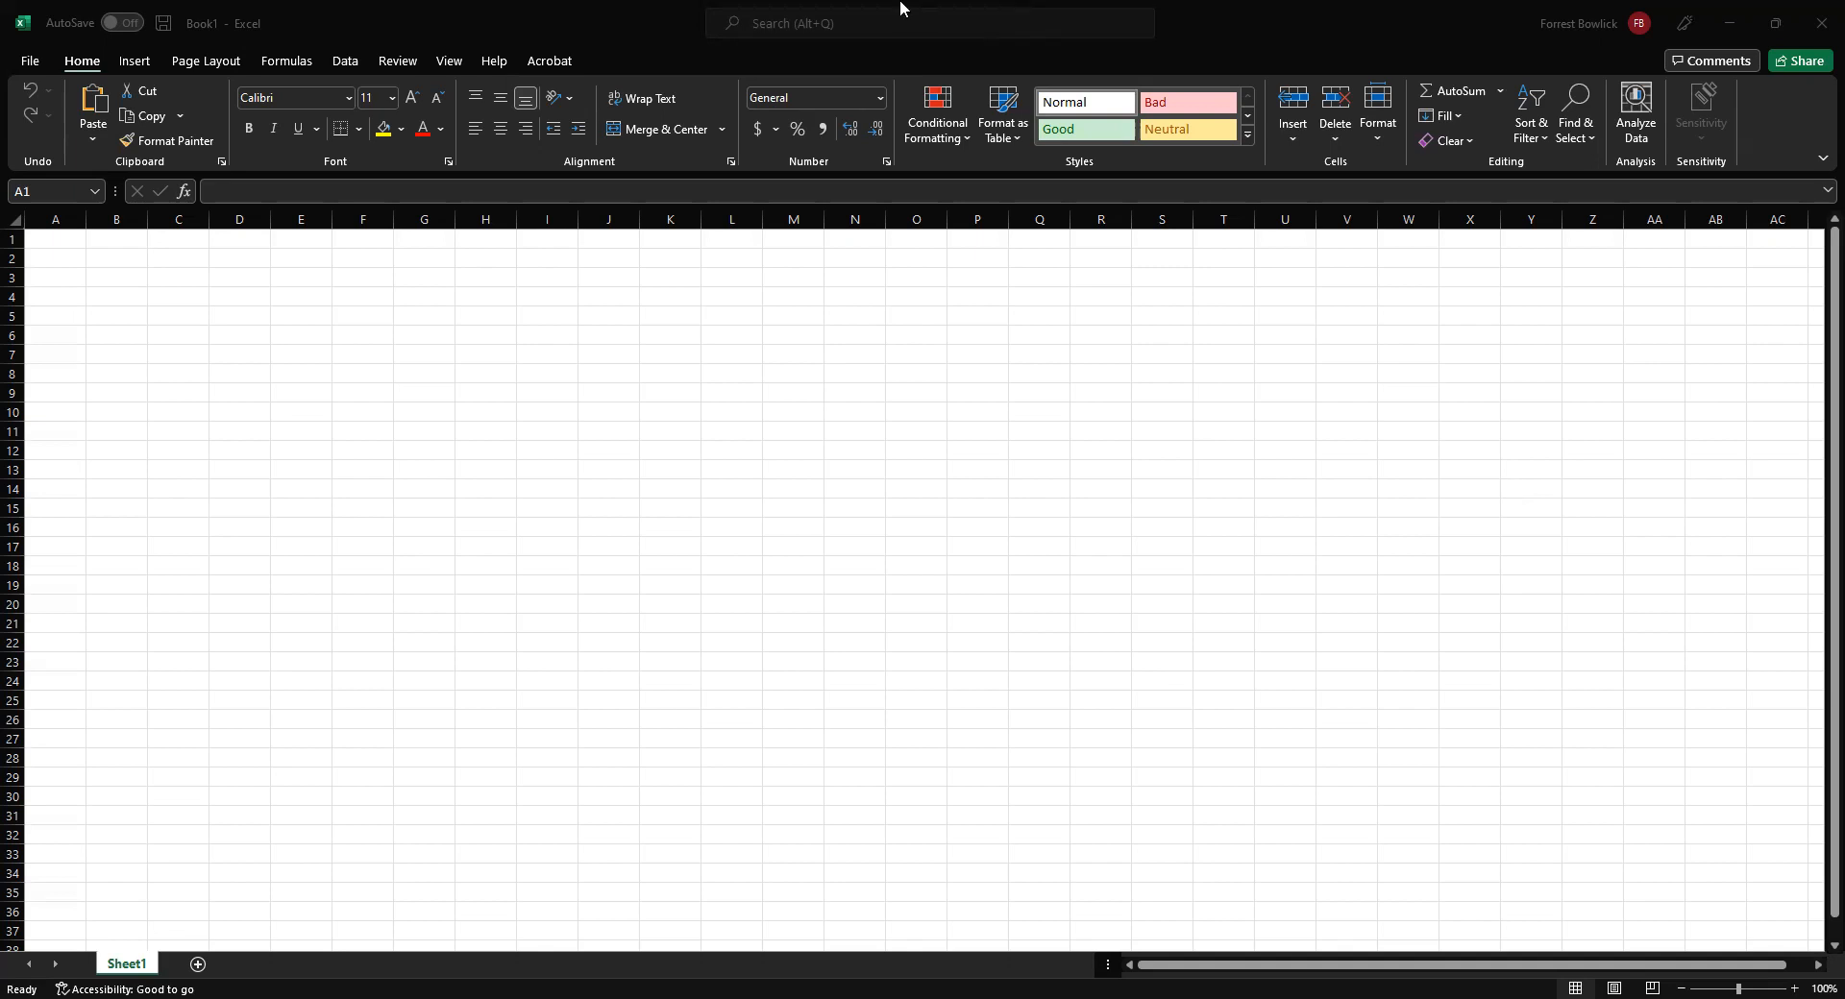
# Enter the headers Latitude, Longitude and Description in cells A1 to C1 and fit column C to its header.
pyautogui.click(553, 19)
pyautogui.click(291, 325)
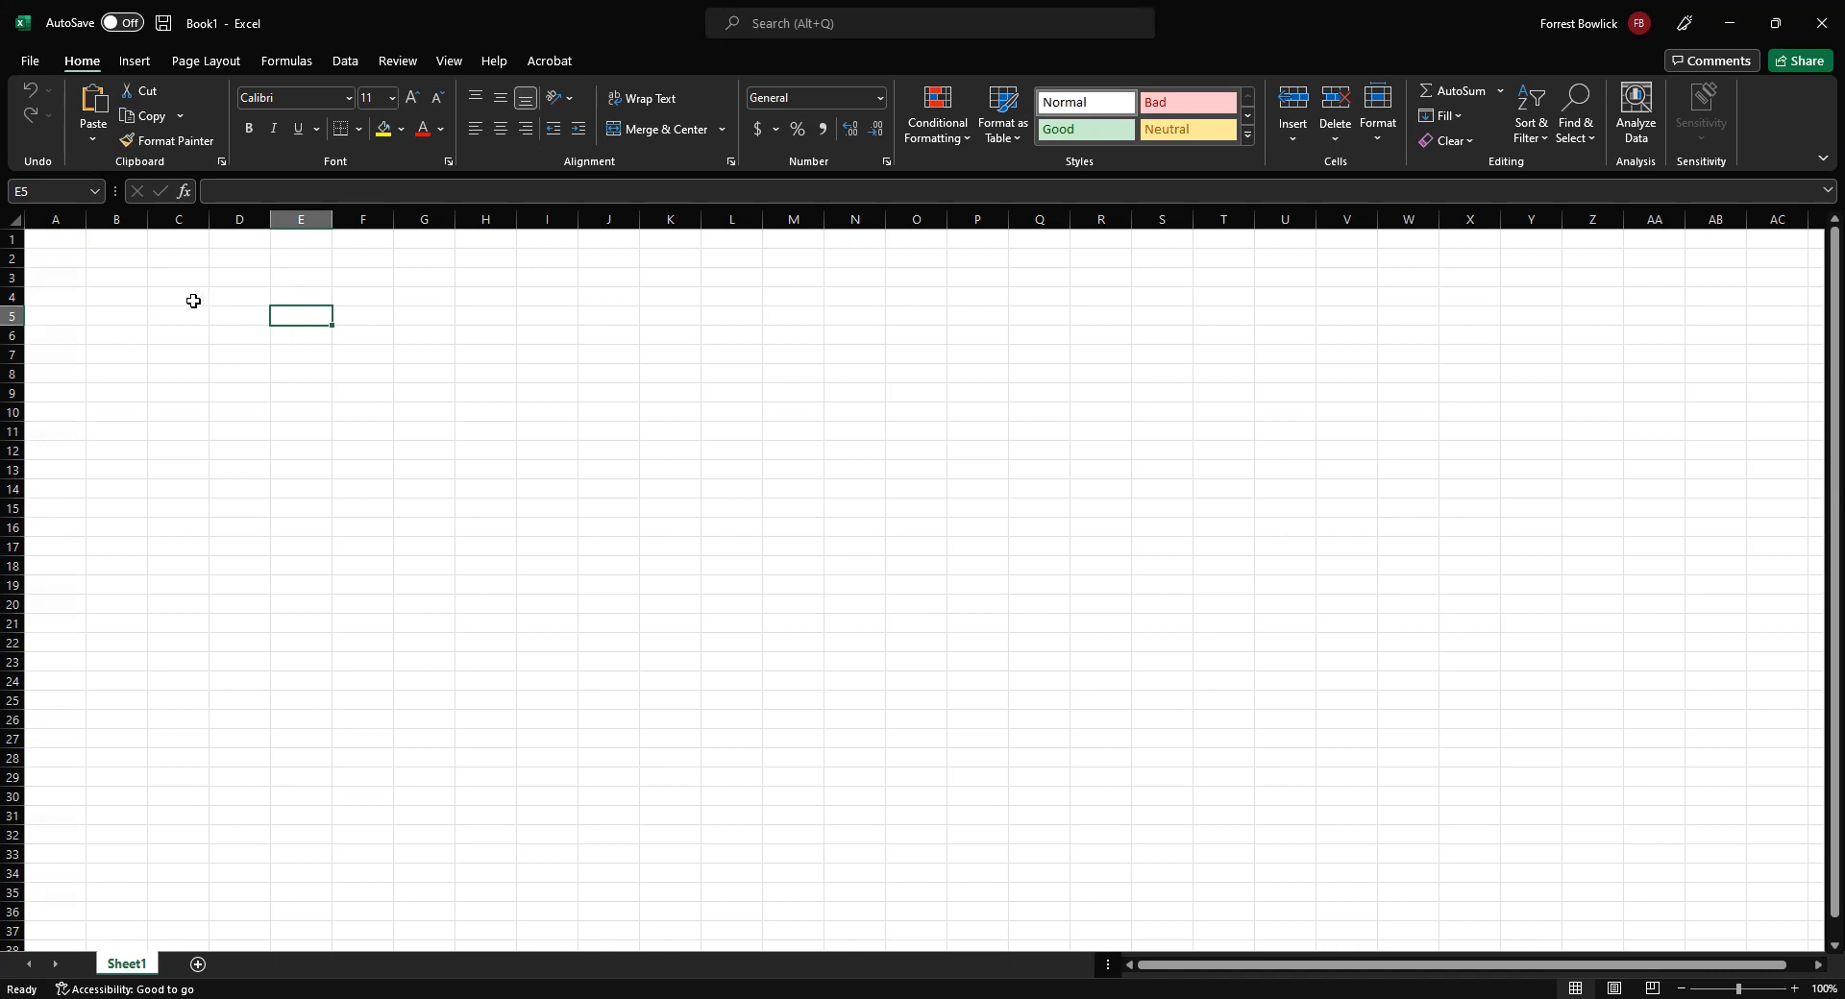
pyautogui.click(37, 237)
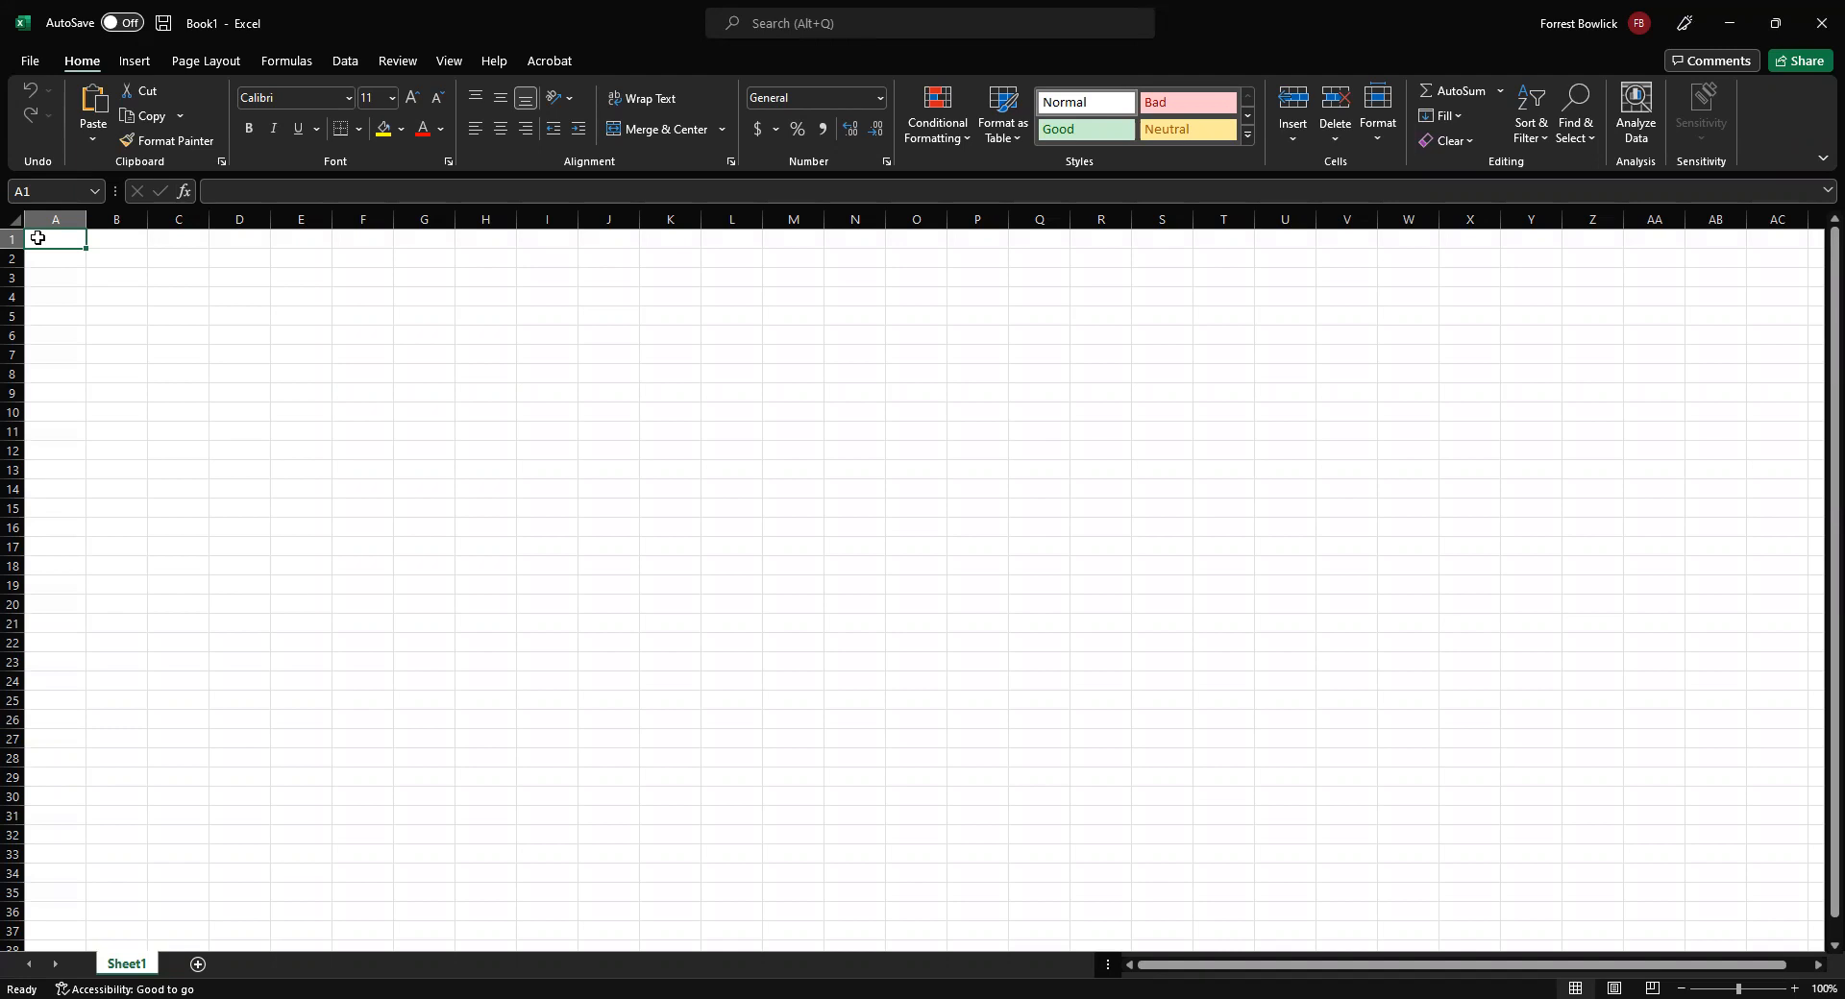
pyautogui.write('Latitude')
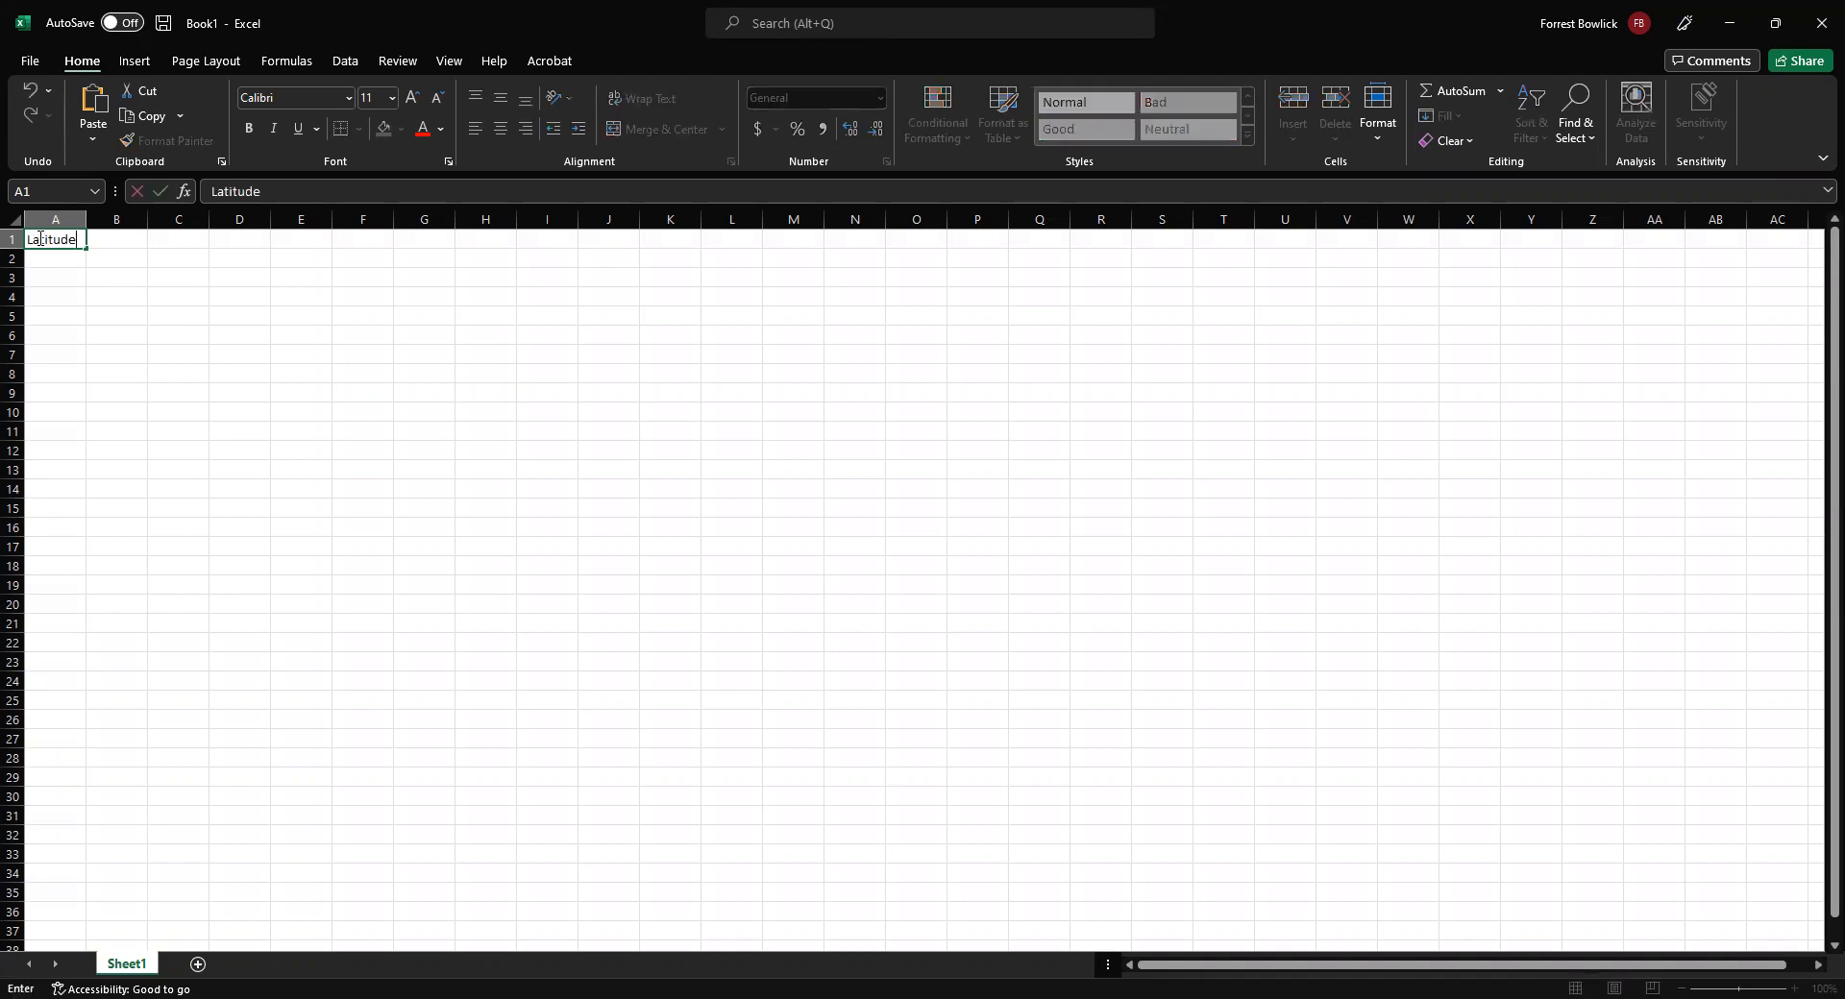
pyautogui.press('Tab')
pyautogui.write('Longitude')
pyautogui.press('Tab')
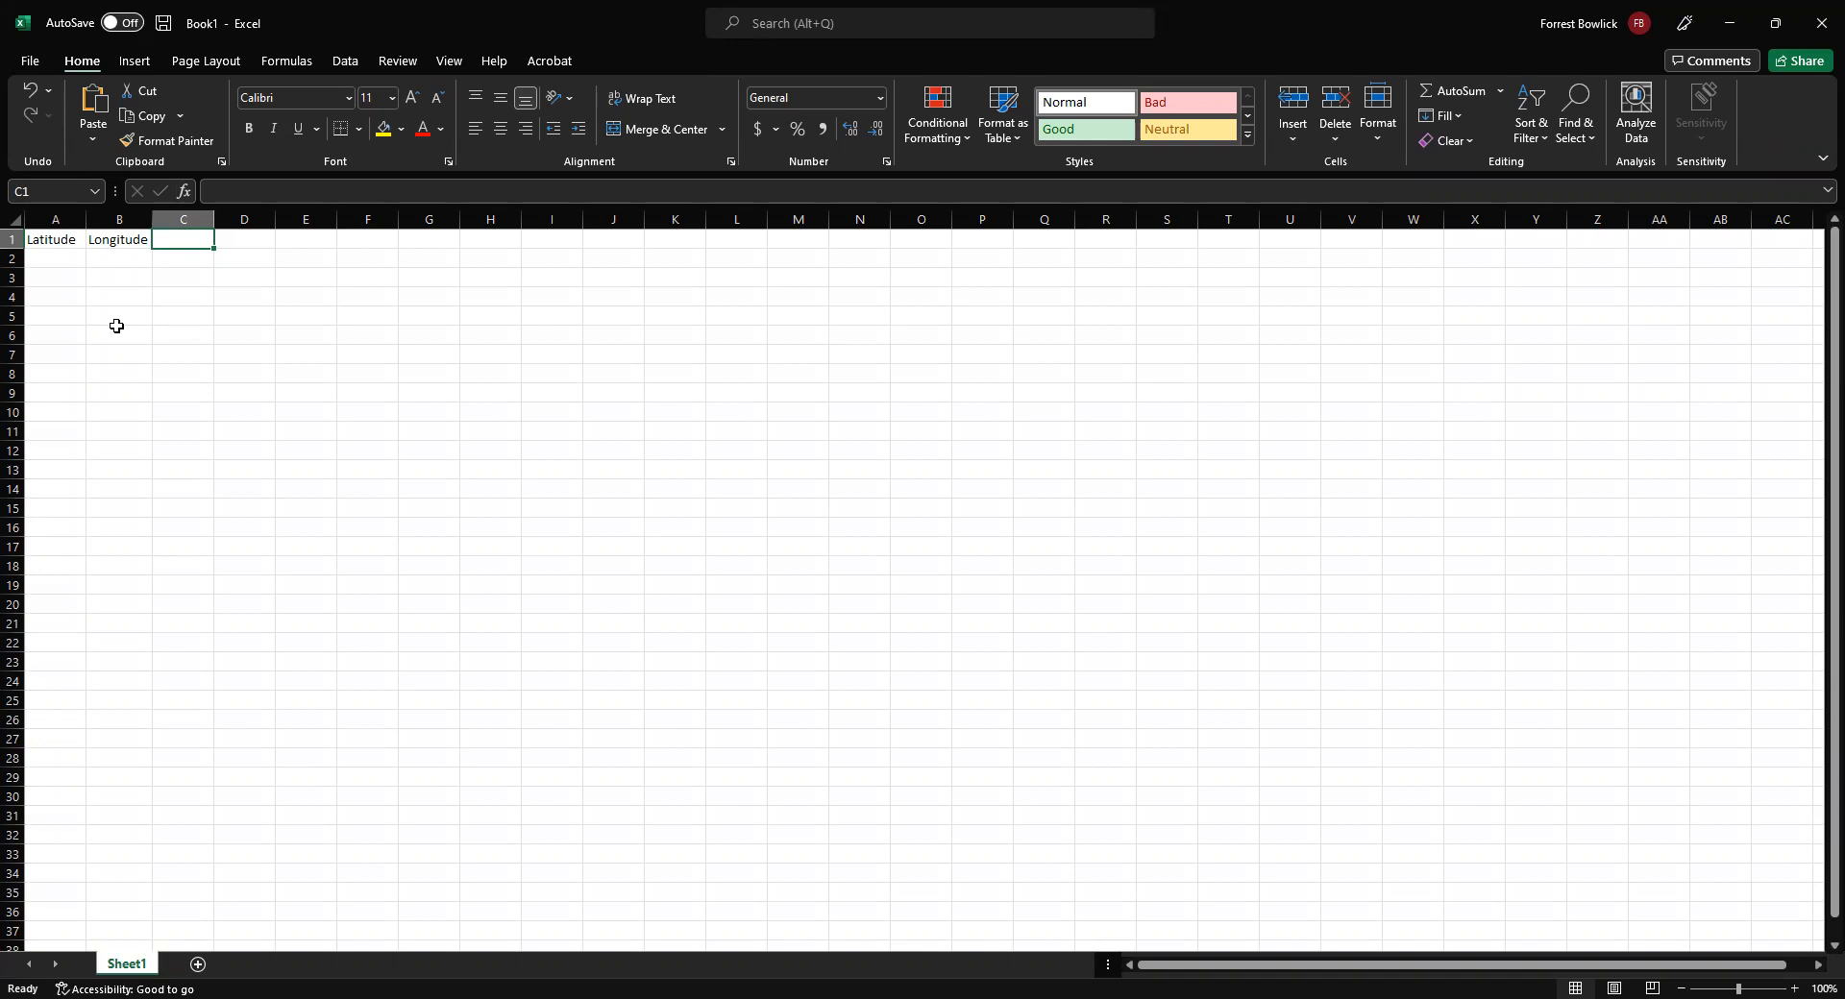
pyautogui.write('Description')
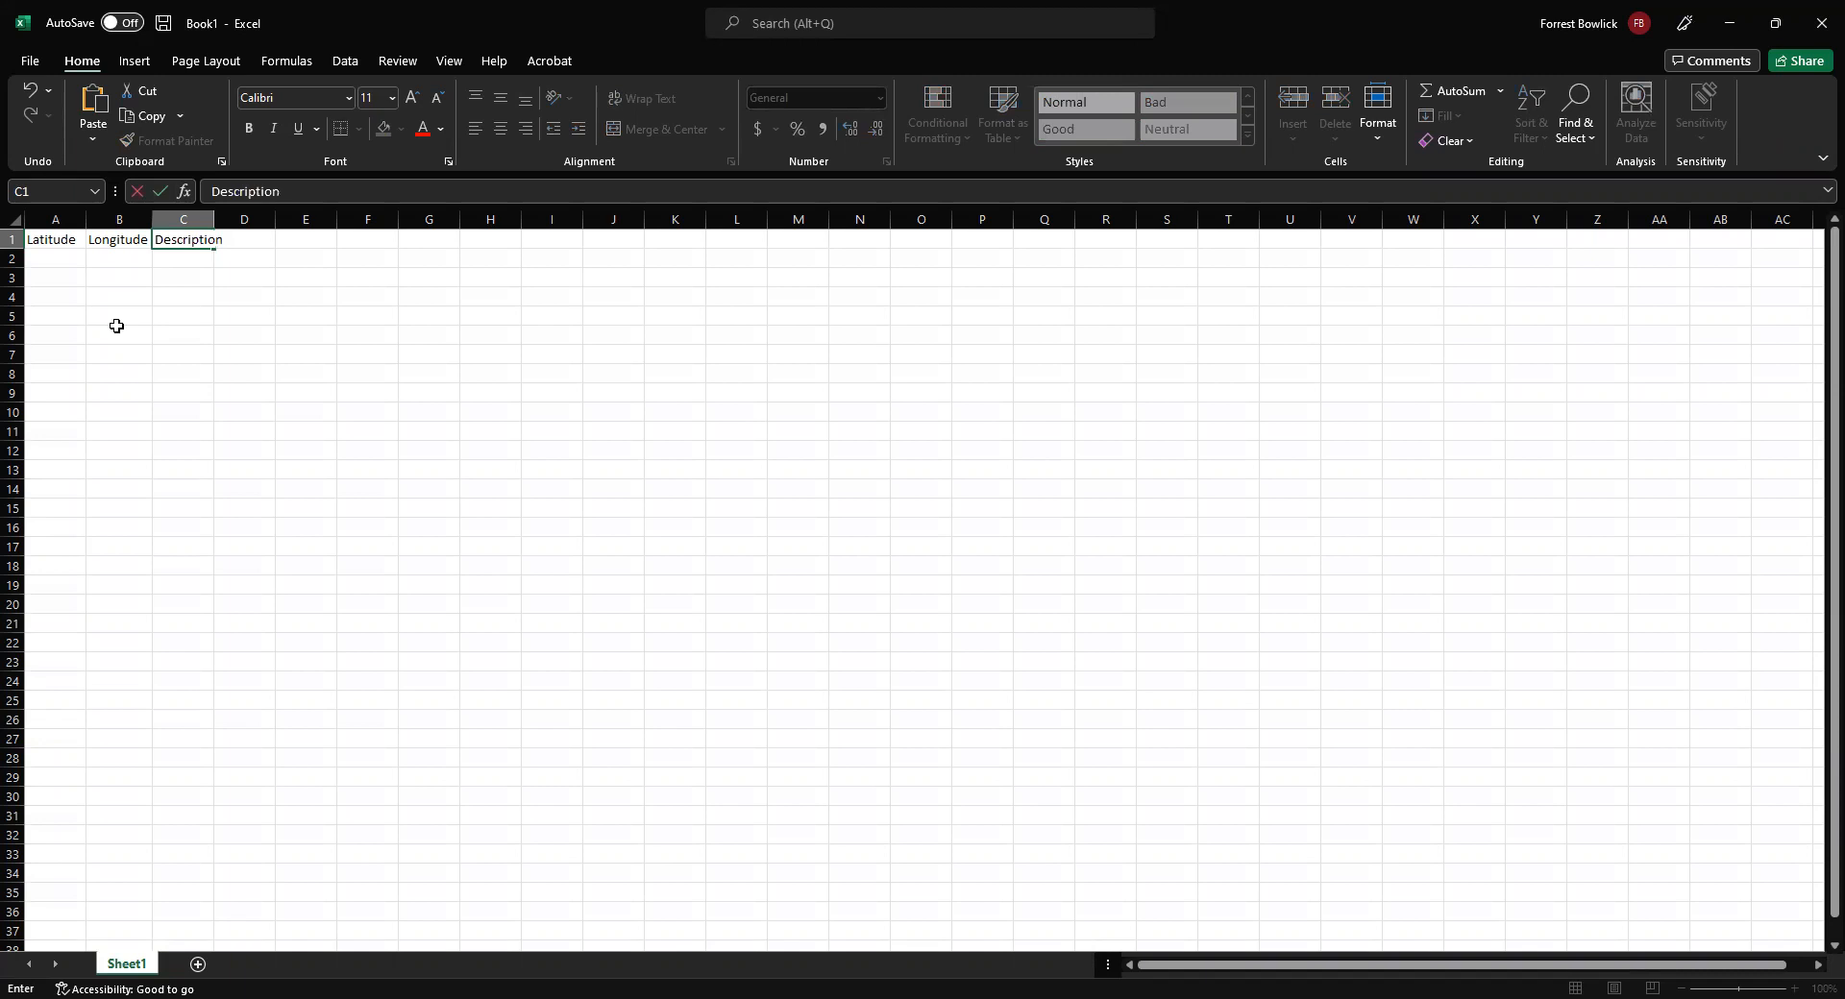
pyautogui.press('Tab')
pyautogui.doubleClick(214, 221)
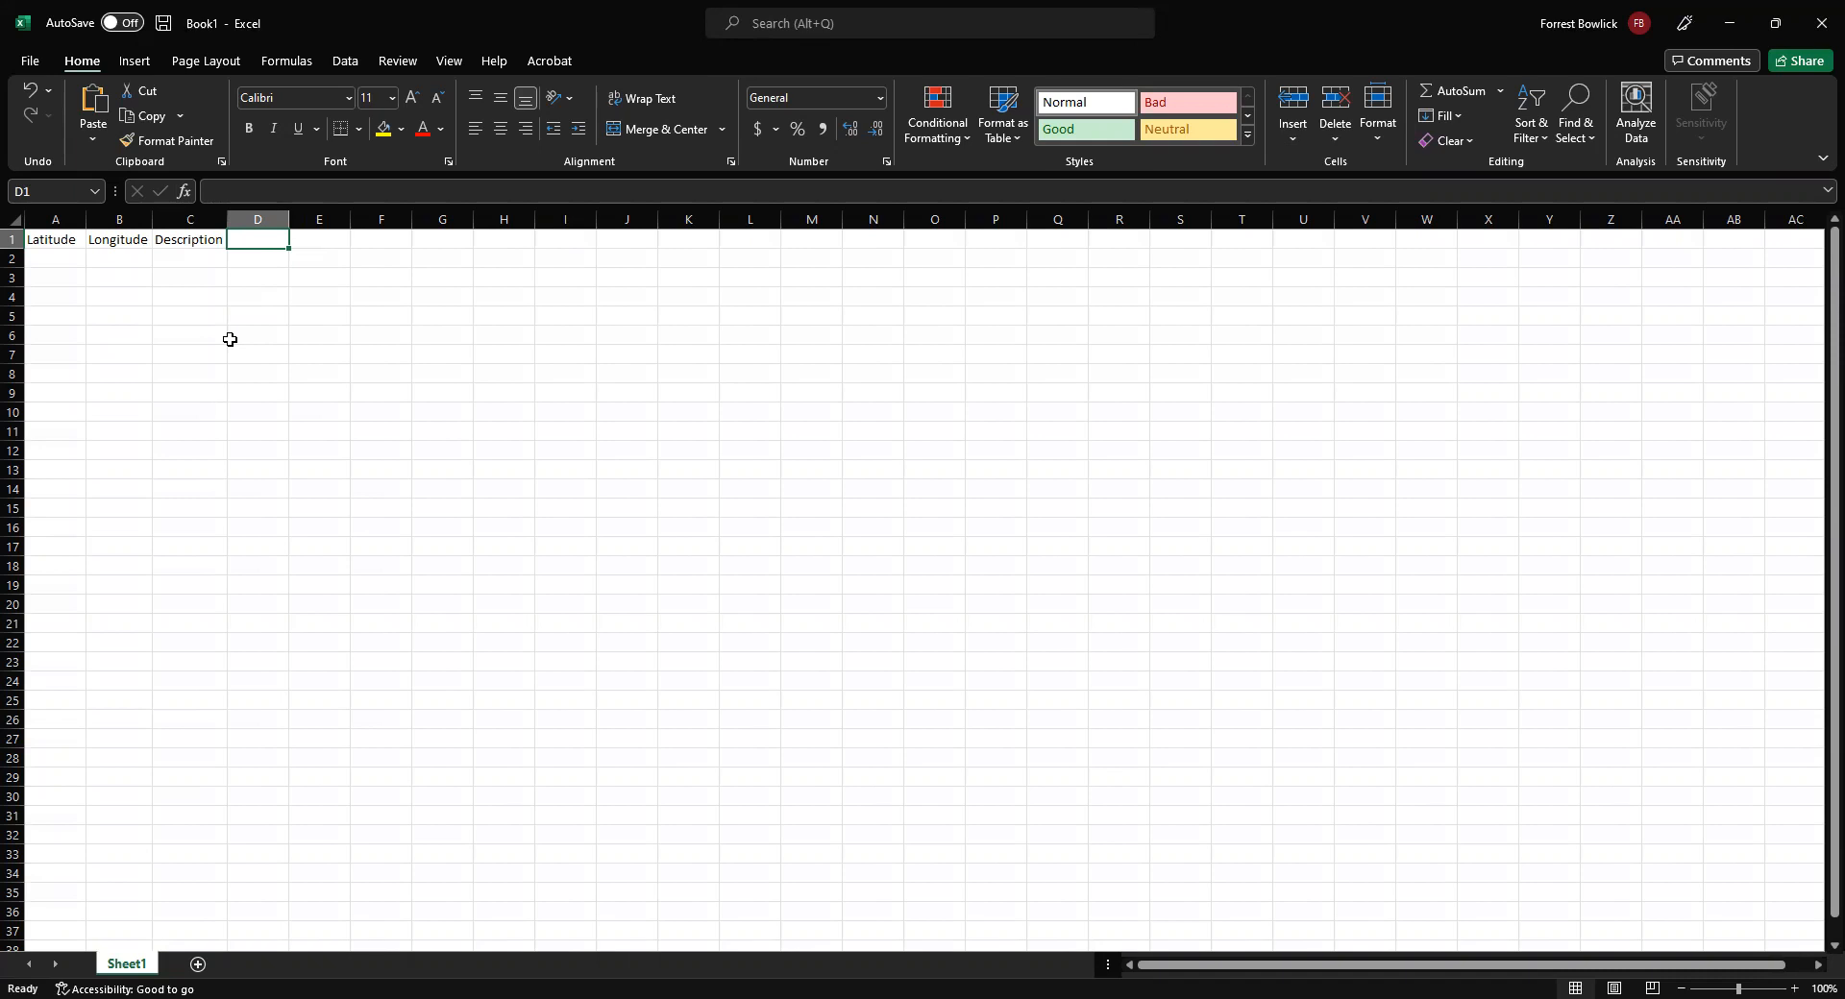
# Fill rows 2 to 4 with the coordinates of Athletic Fields, Library and Whitmore, and fit the Description column to its contents.
pyautogui.press('Down')
pyautogui.press('Home')
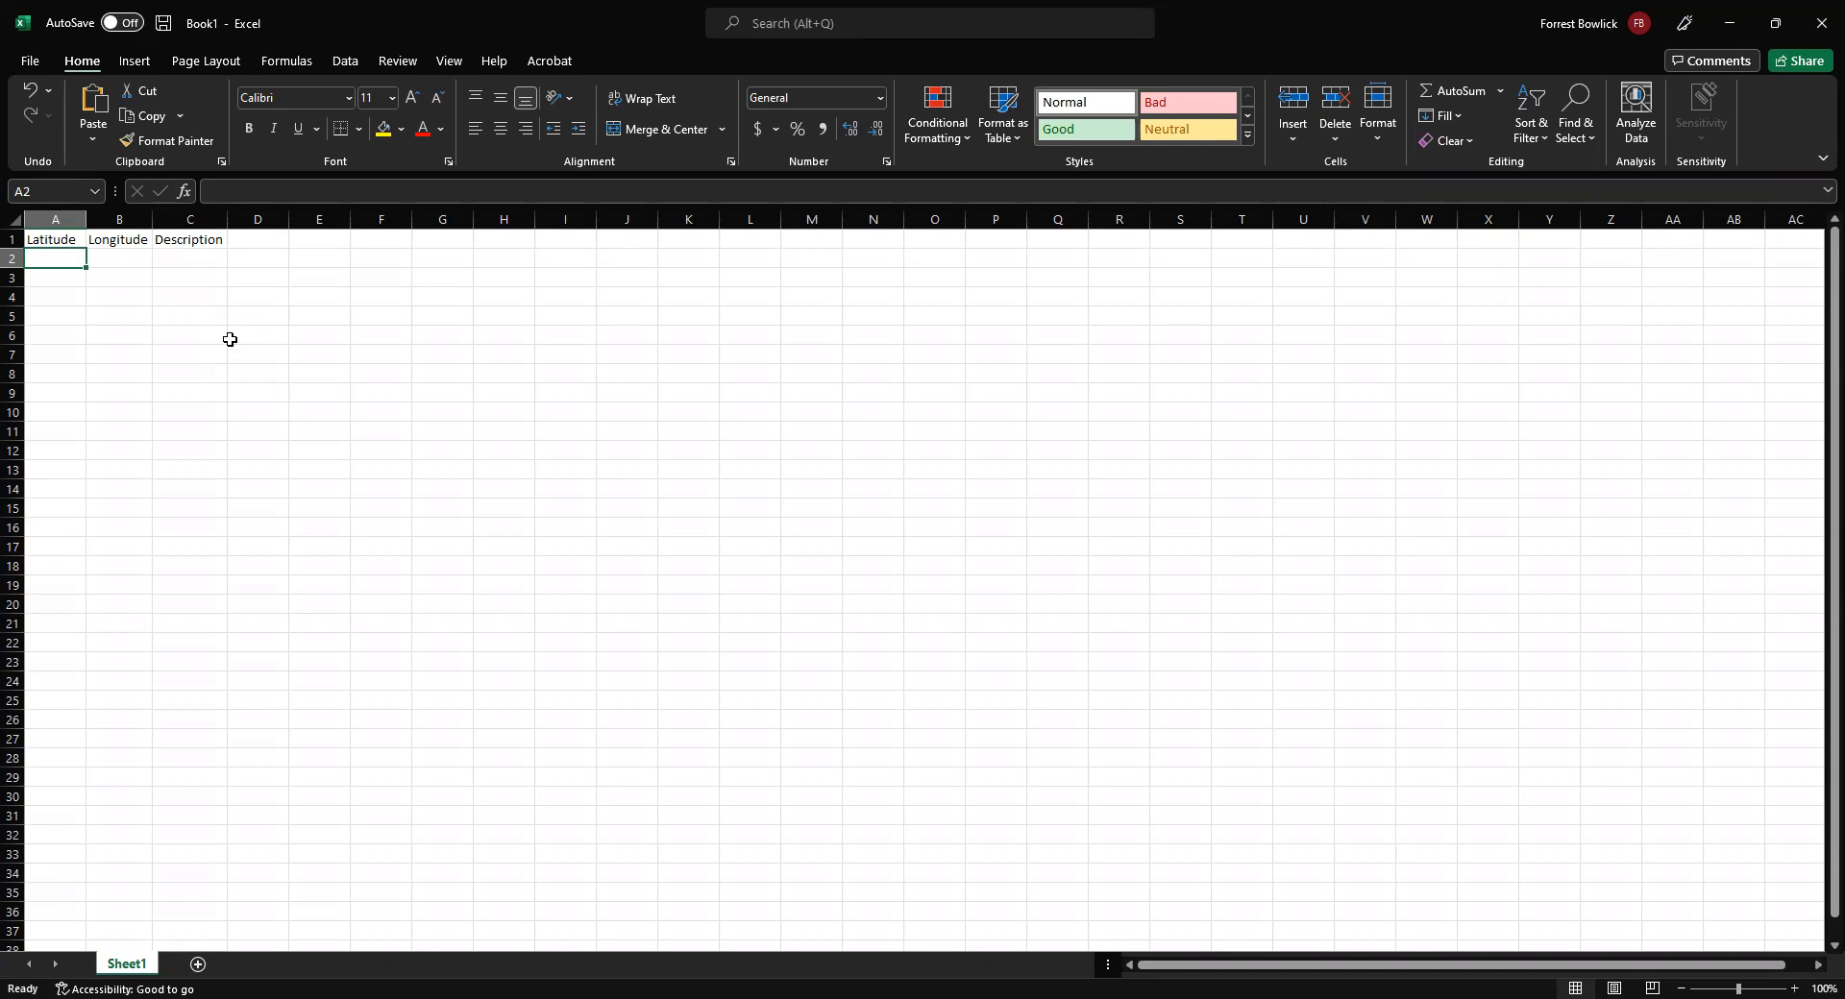
pyautogui.press('Right')
pyautogui.press('Left')
pyautogui.press('Right')
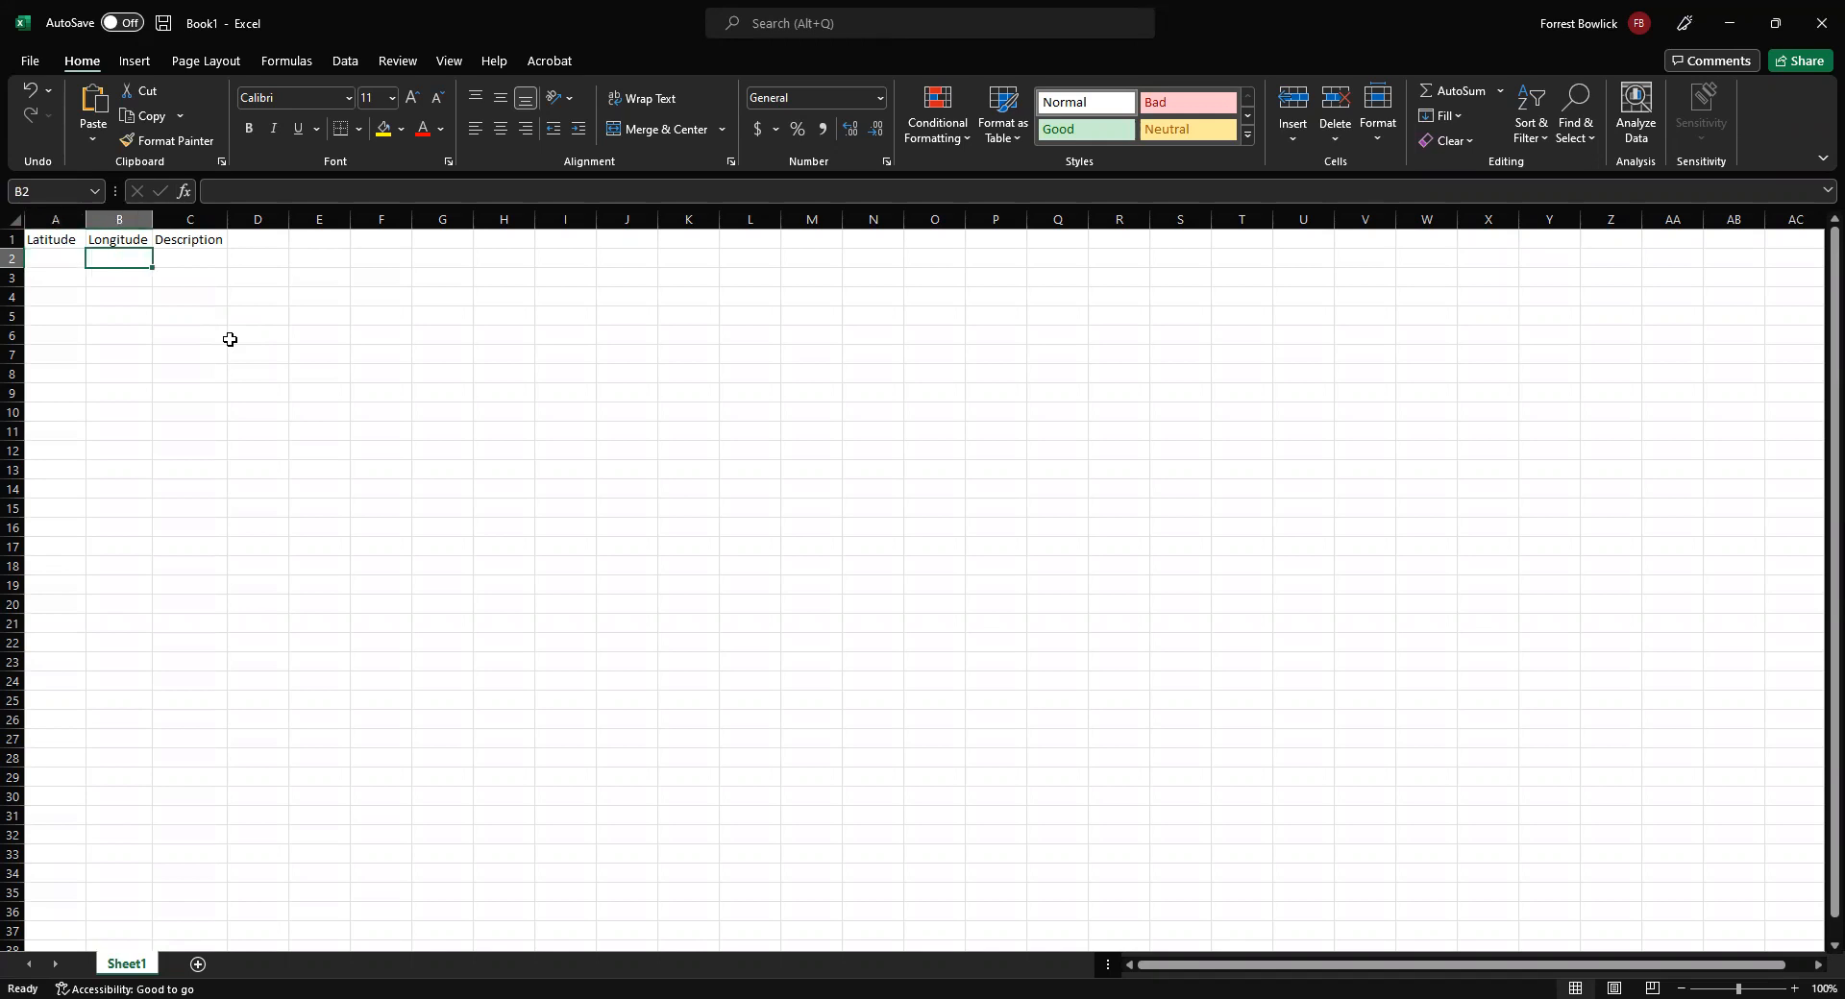
pyautogui.press('Left')
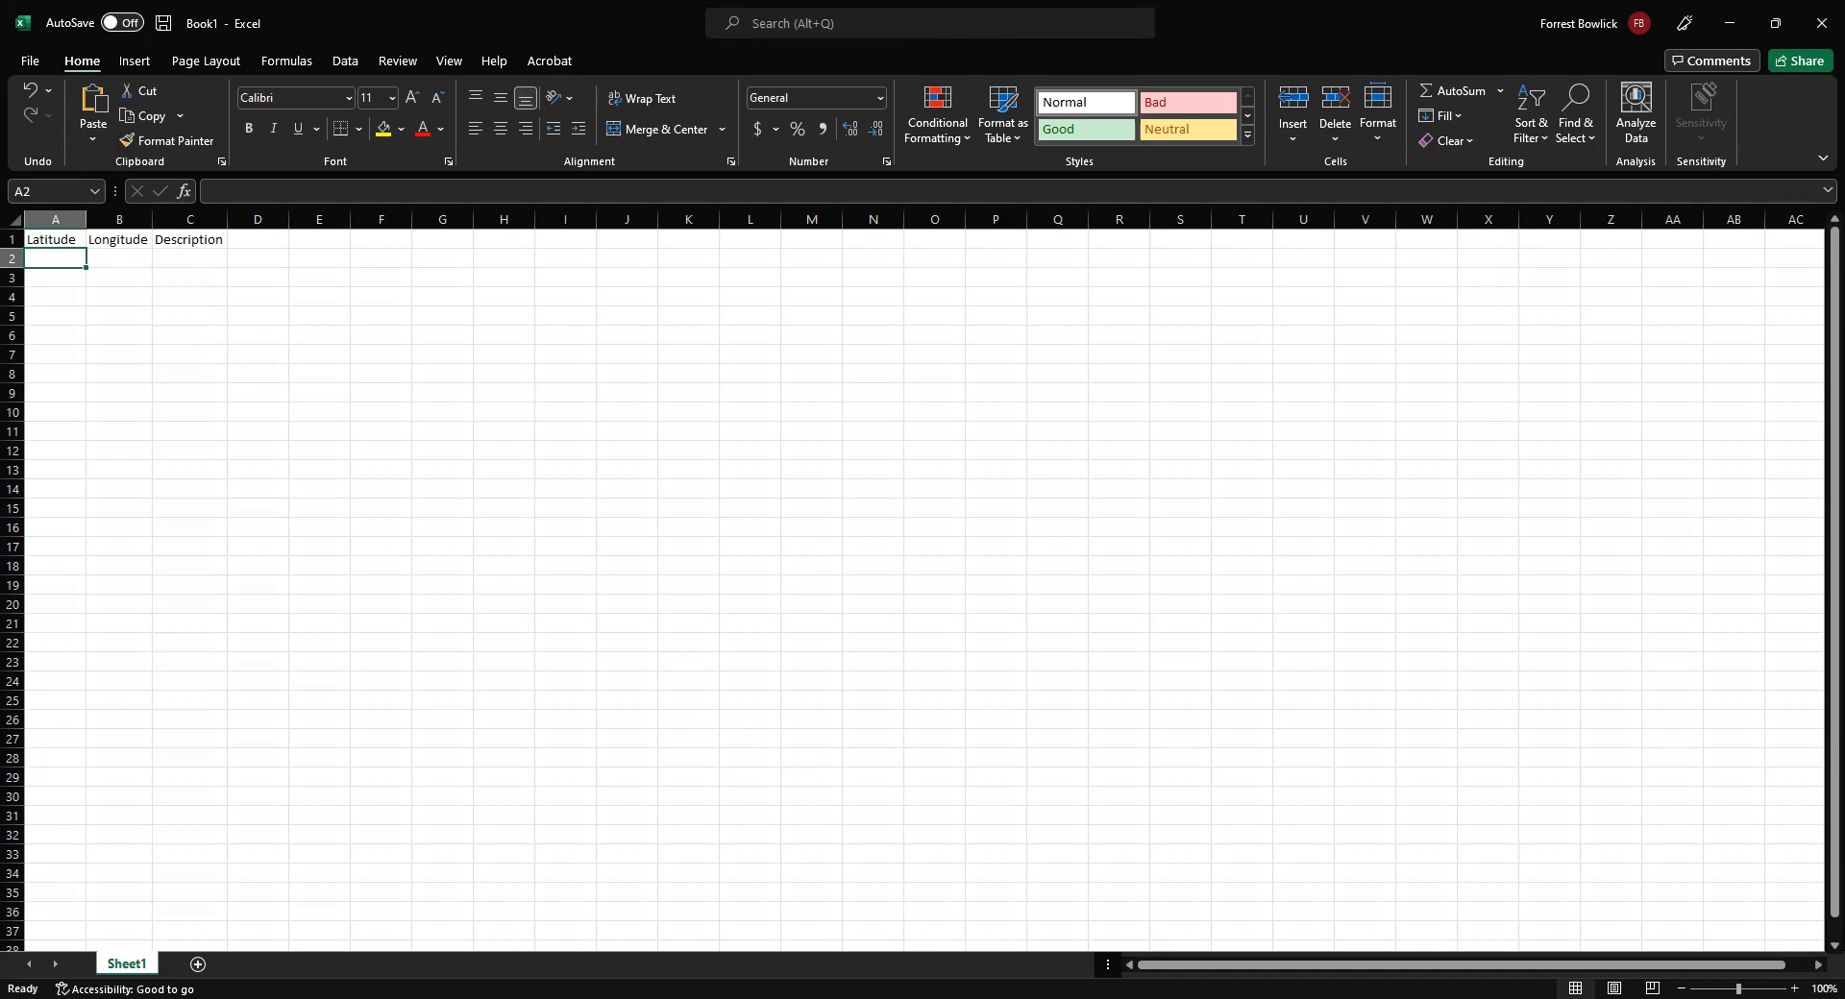
pyautogui.hotkey('alt', 'Tab')
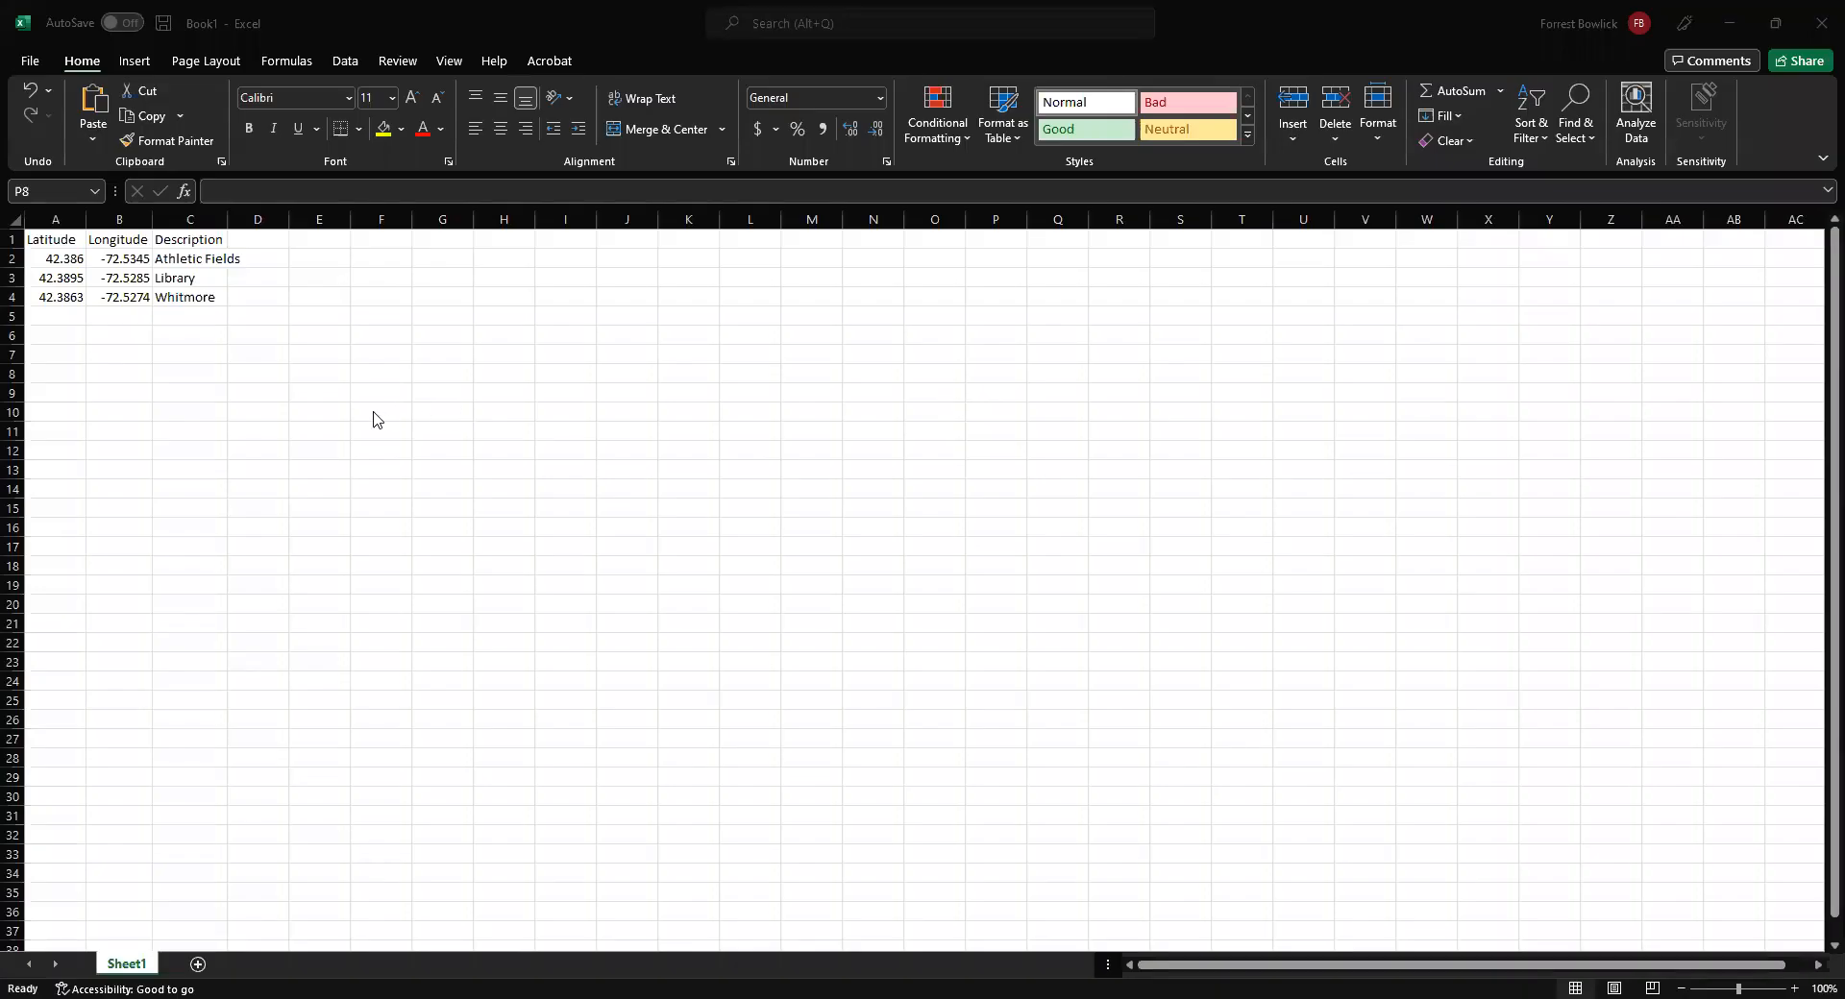
pyautogui.doubleClick(230, 228)
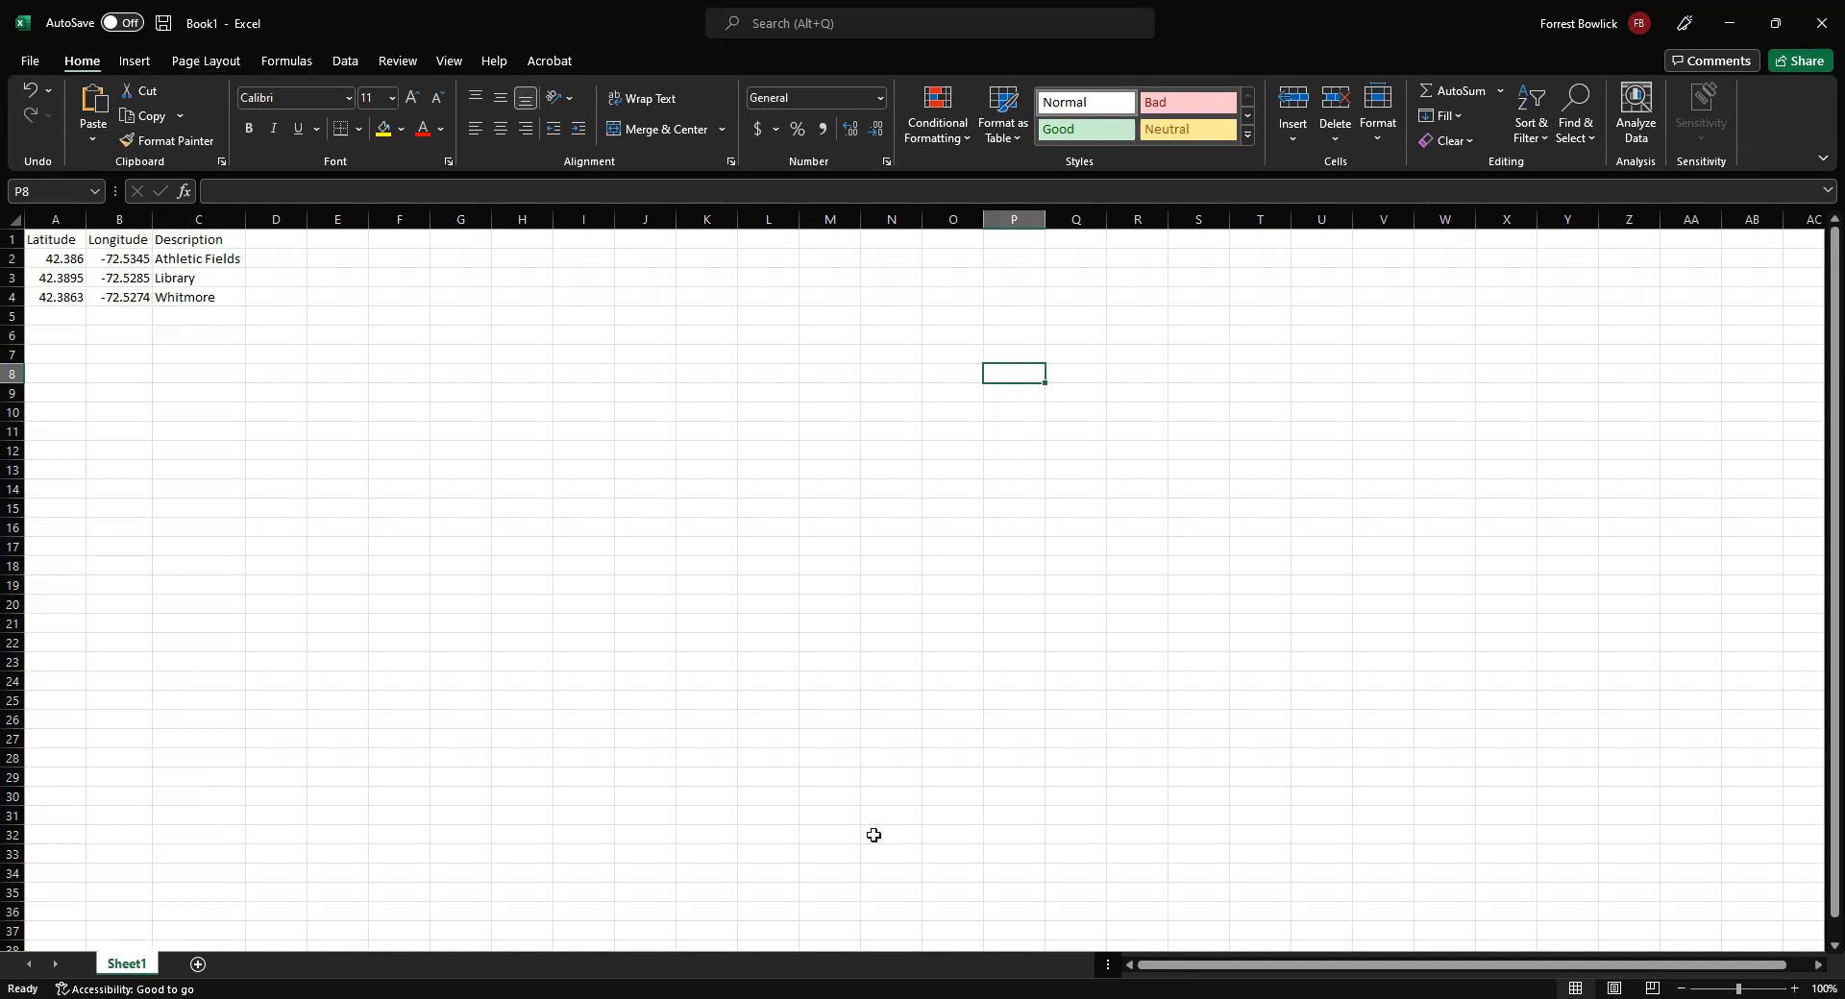
# Save the workbook to the Desktop as GPS_Points in .xlsx format.
pyautogui.click(165, 11)
pyautogui.click(976, 546)
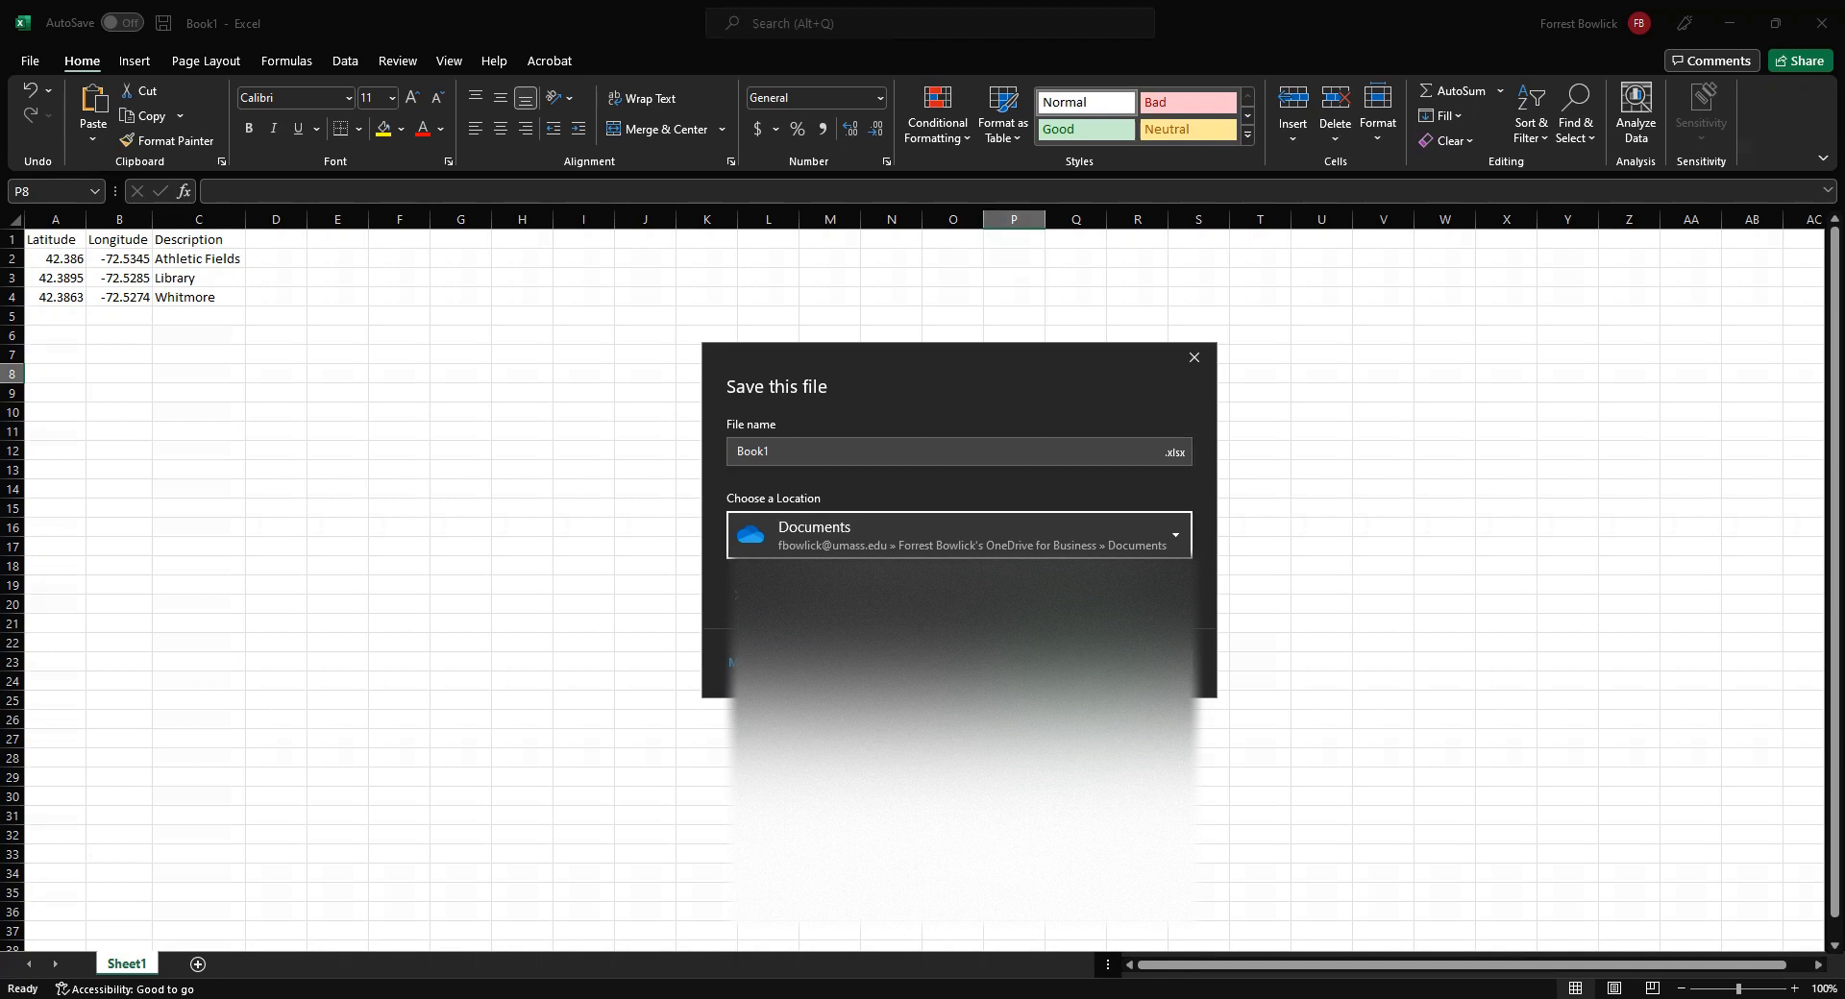
pyautogui.click(753, 452)
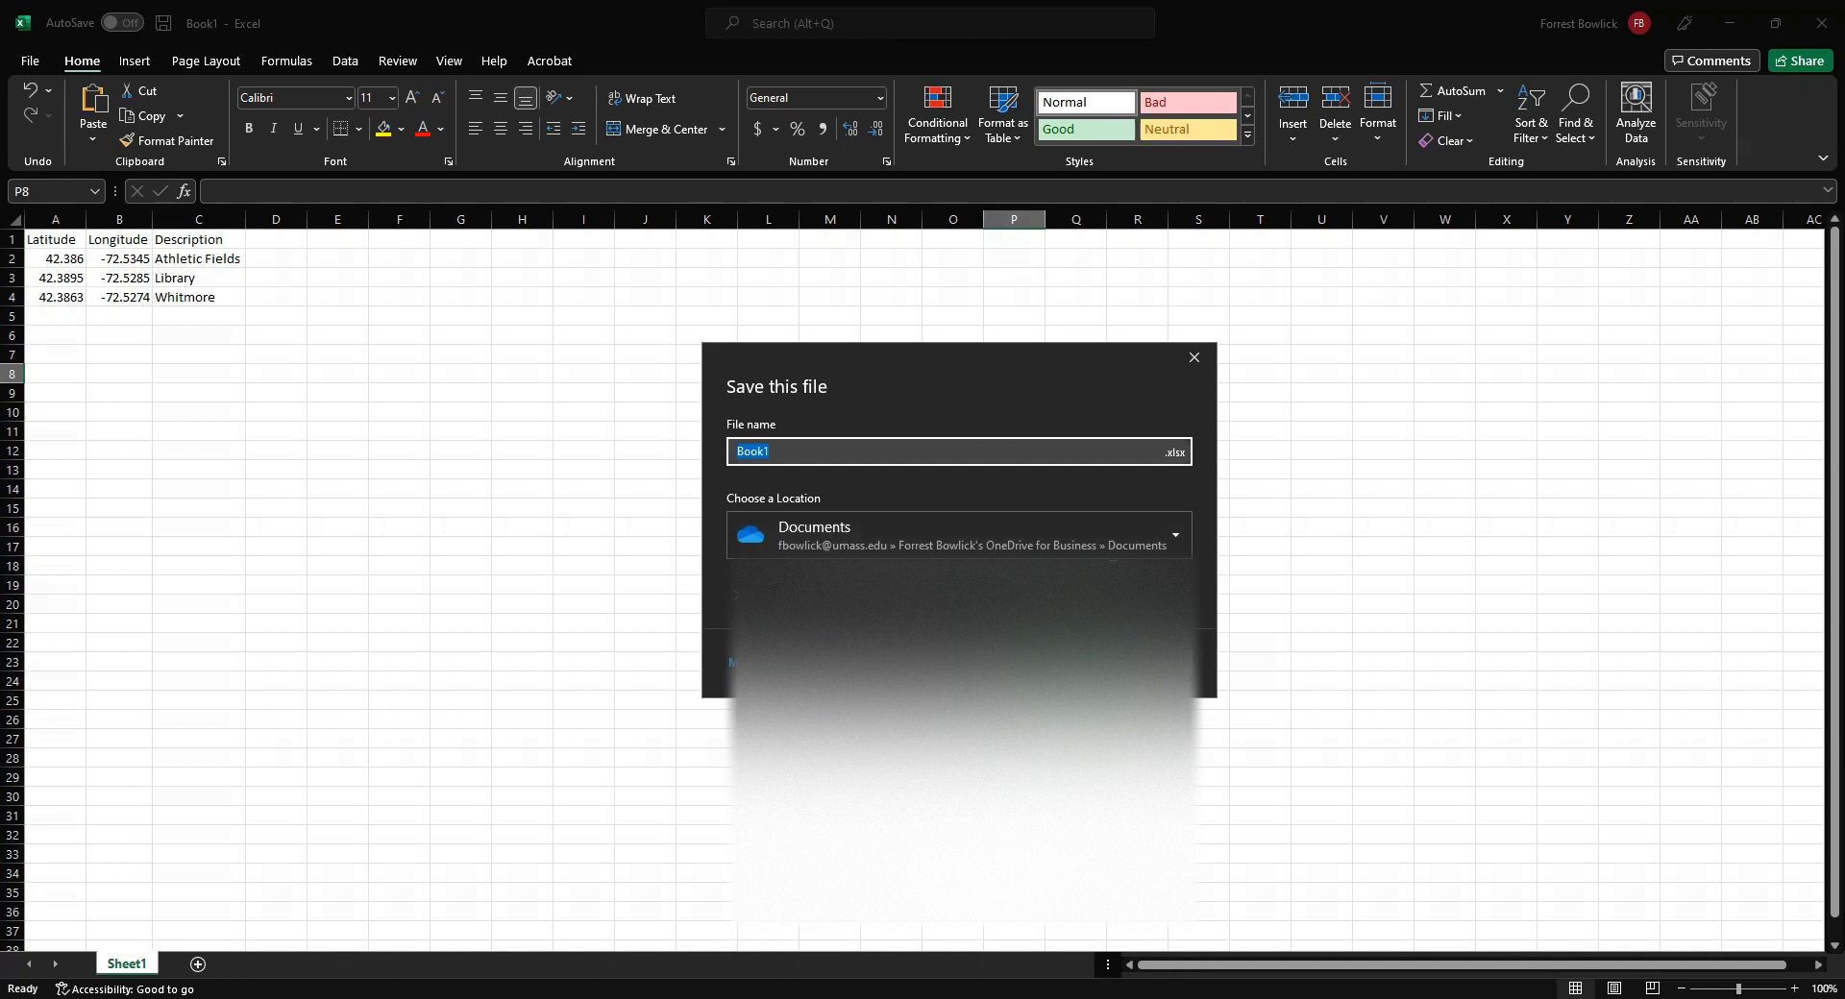
pyautogui.write('GPS_Points')
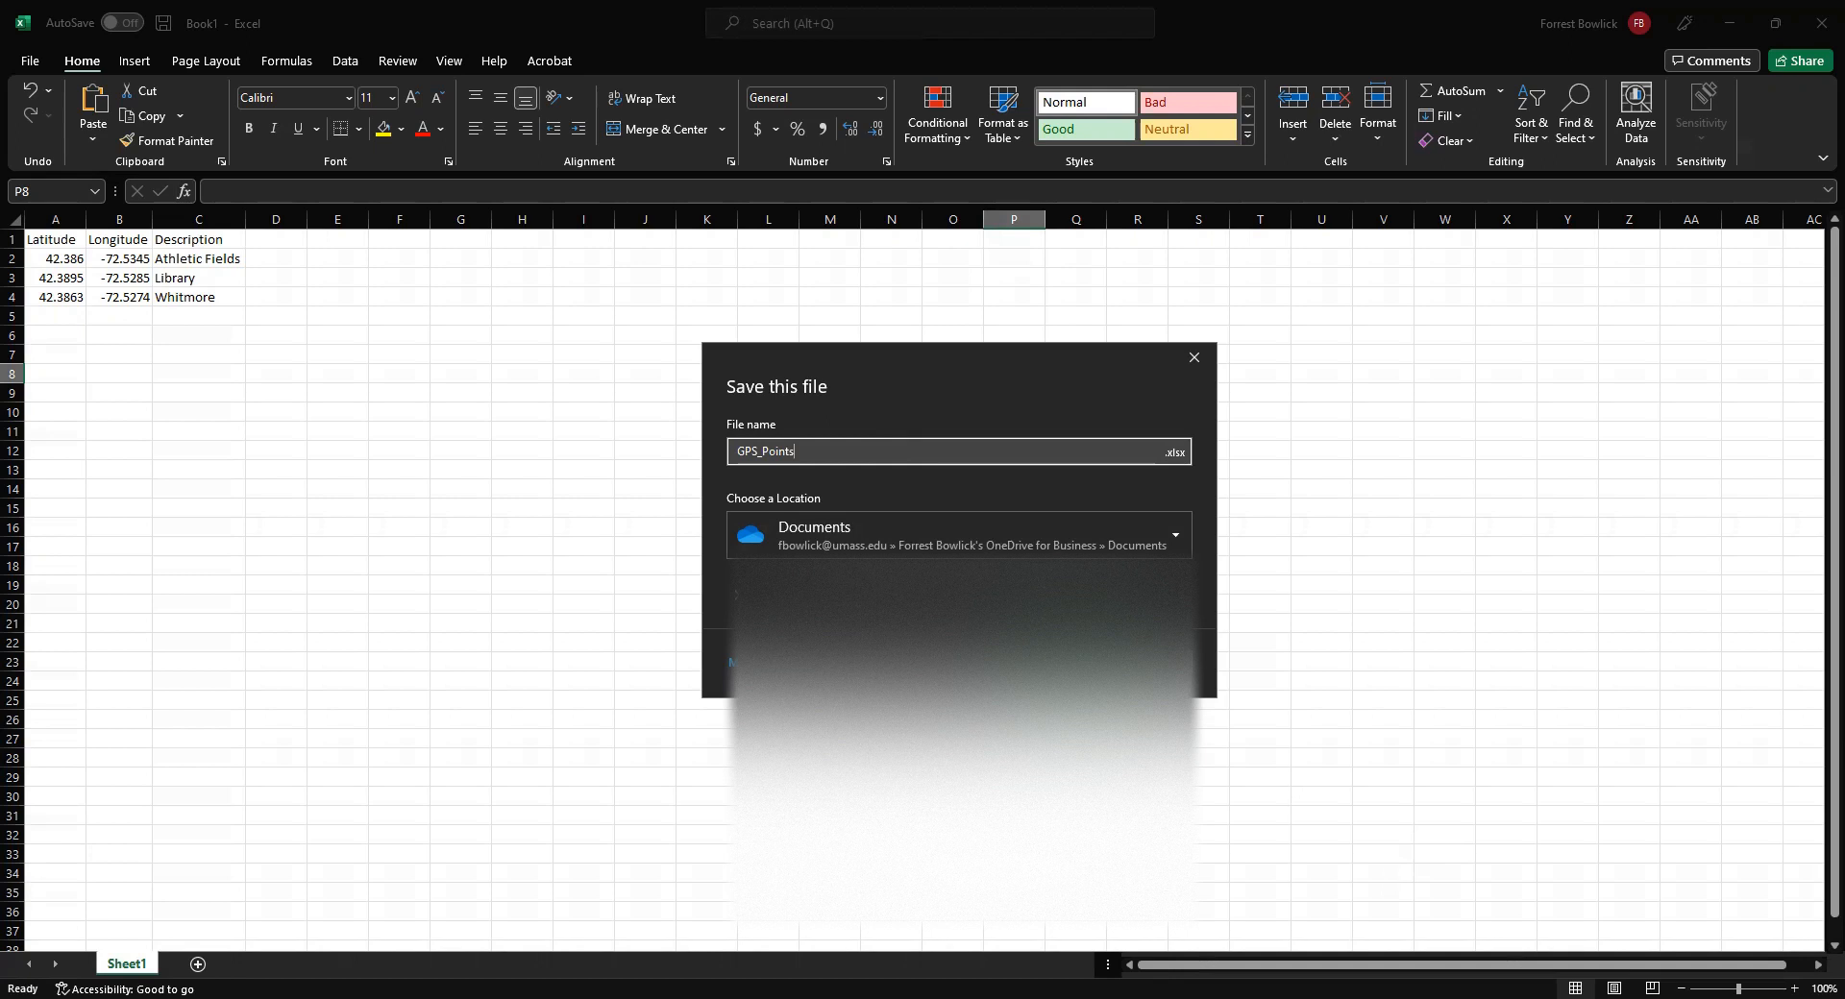
pyautogui.click(1067, 644)
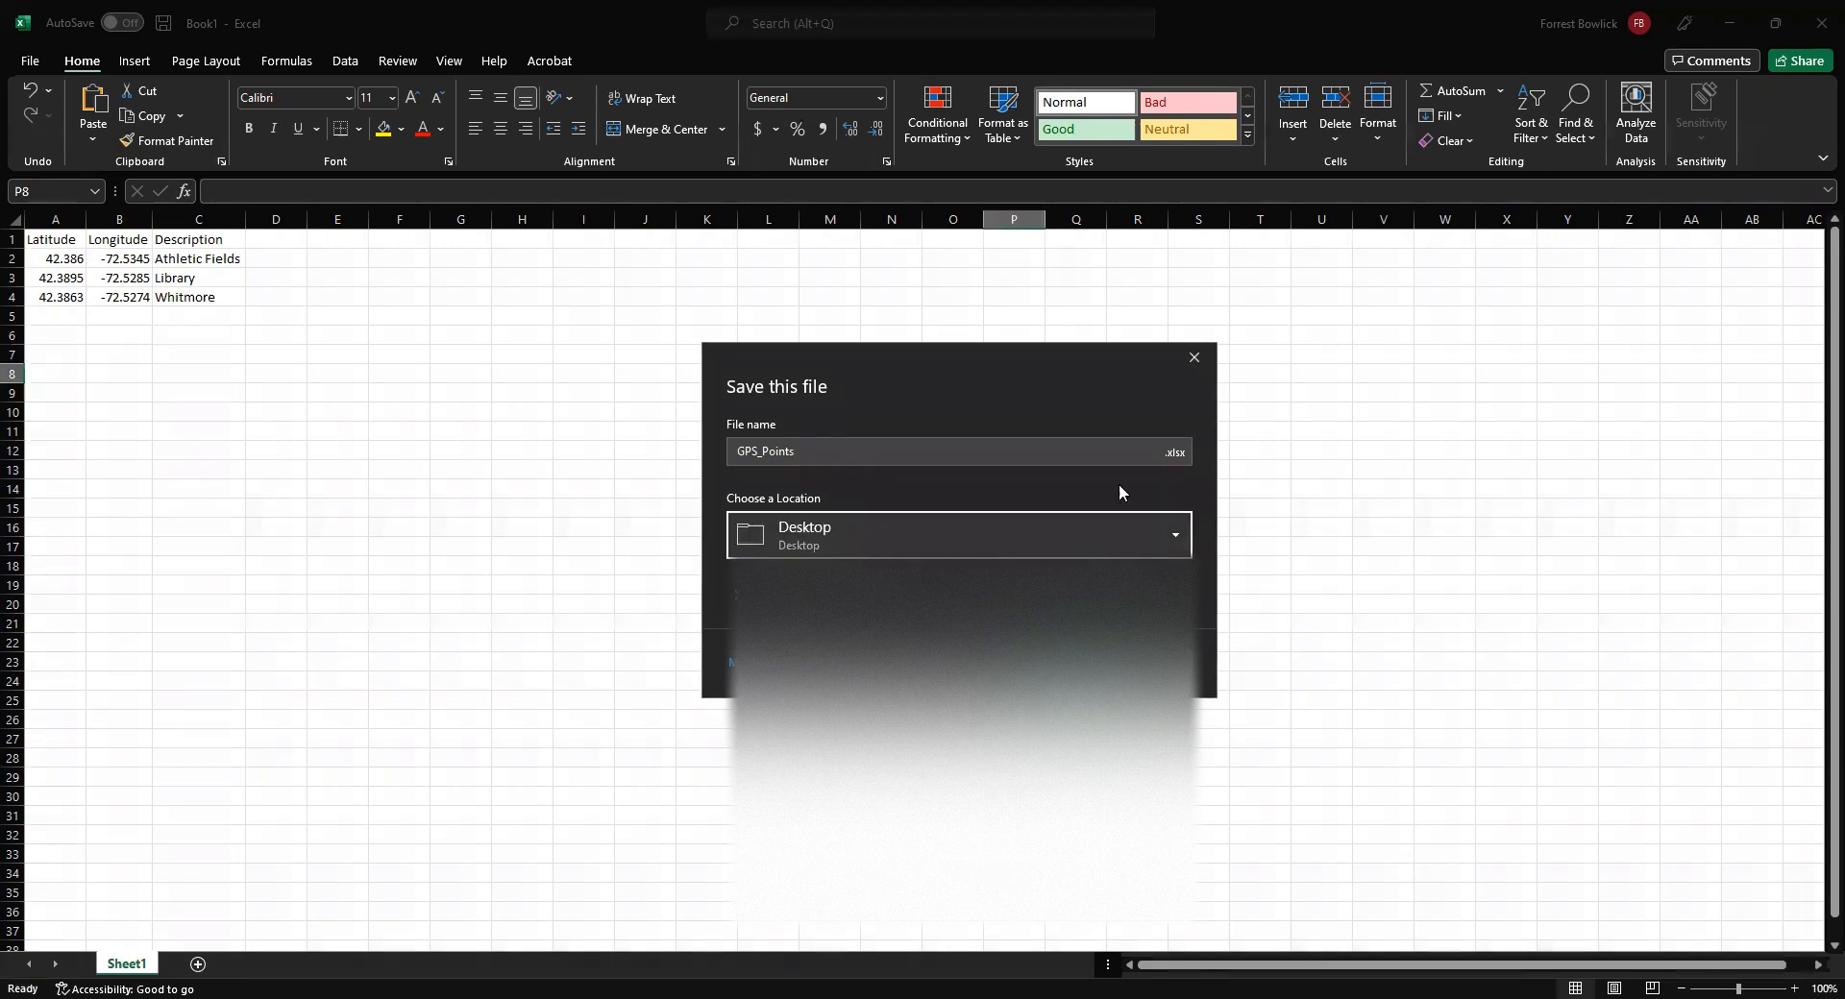
pyautogui.click(1133, 534)
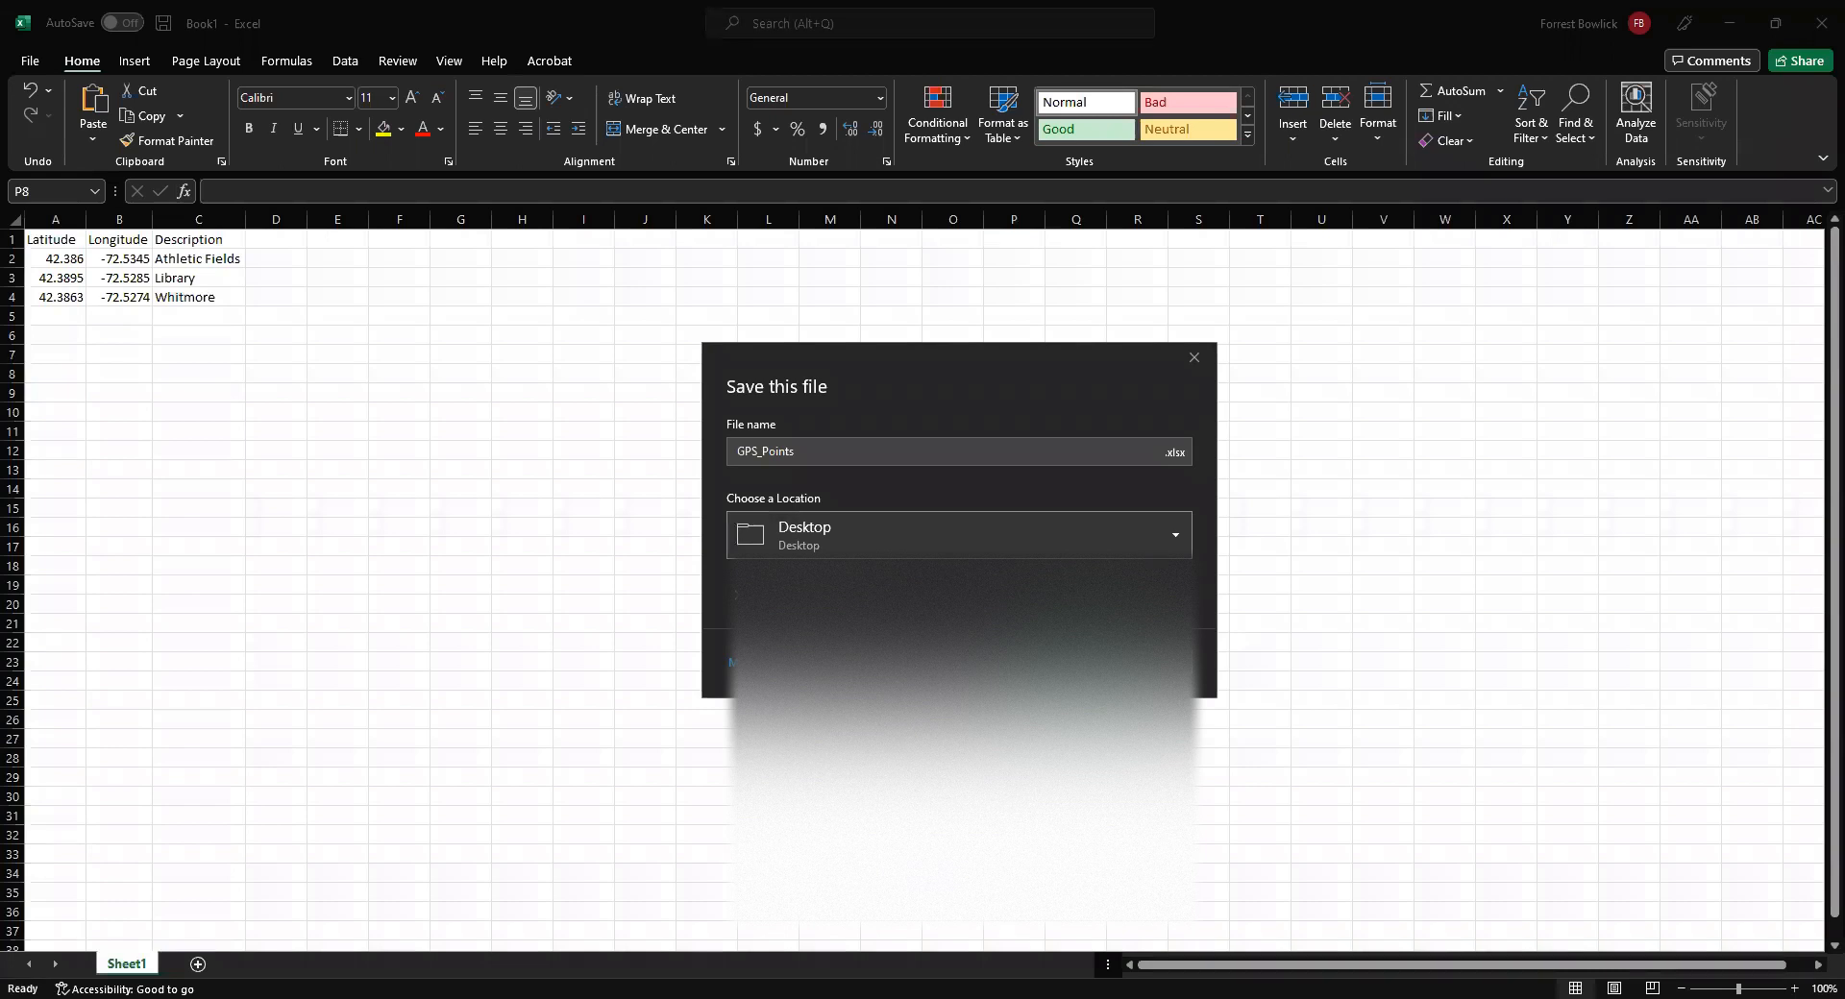
pyautogui.click(1061, 642)
pyautogui.click(1086, 665)
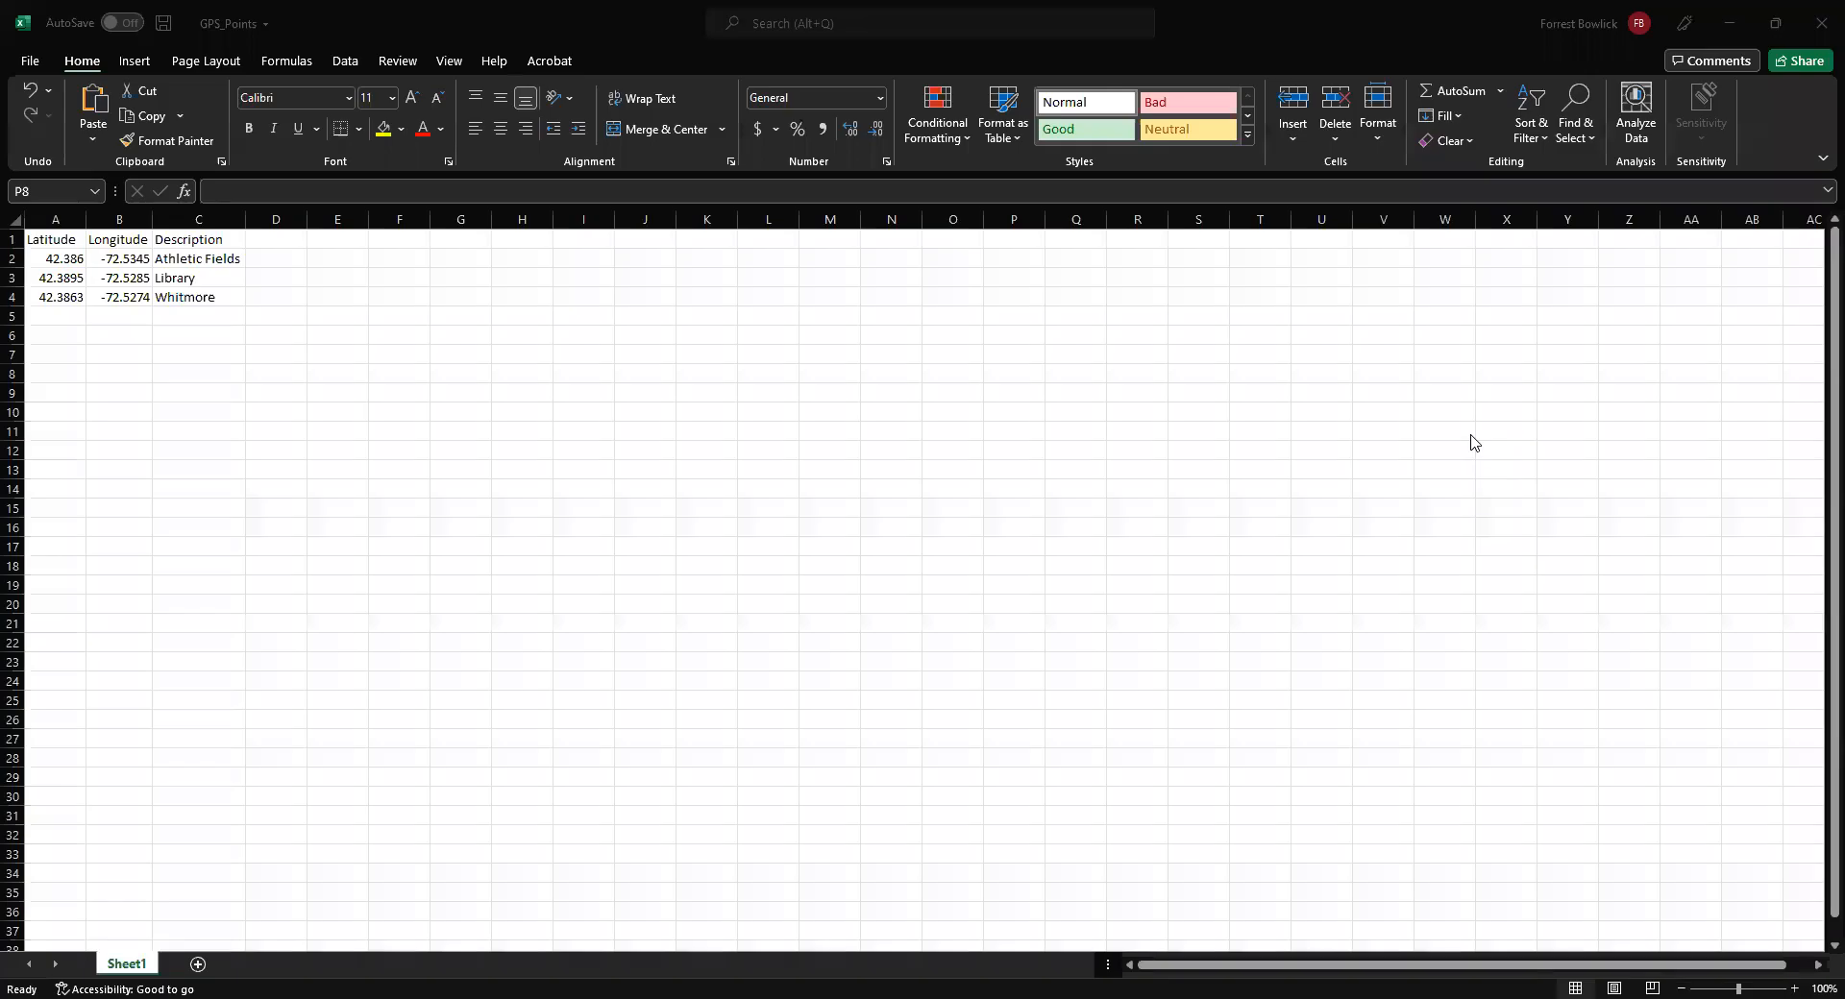
# Save a copy of GPS_Points on the Desktop in CSV (Comma delimited) format.
pyautogui.click(20, 68)
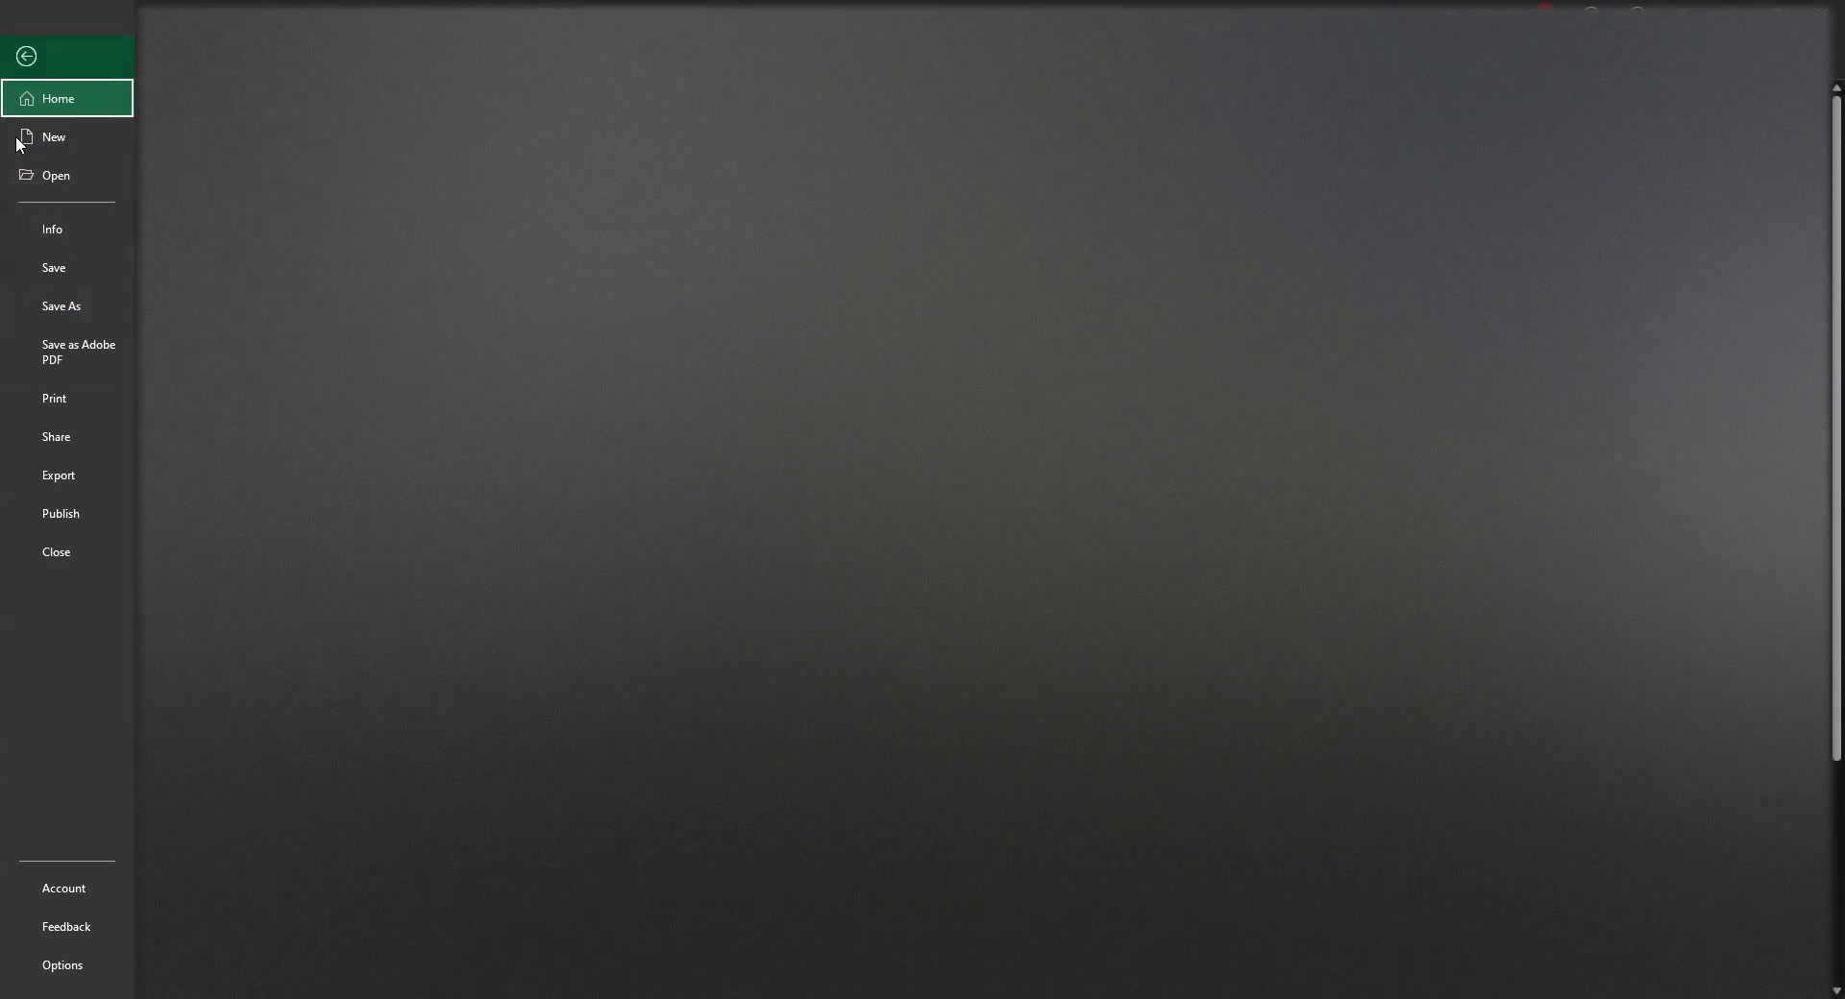
pyautogui.click(26, 56)
pyautogui.click(22, 69)
pyautogui.click(79, 307)
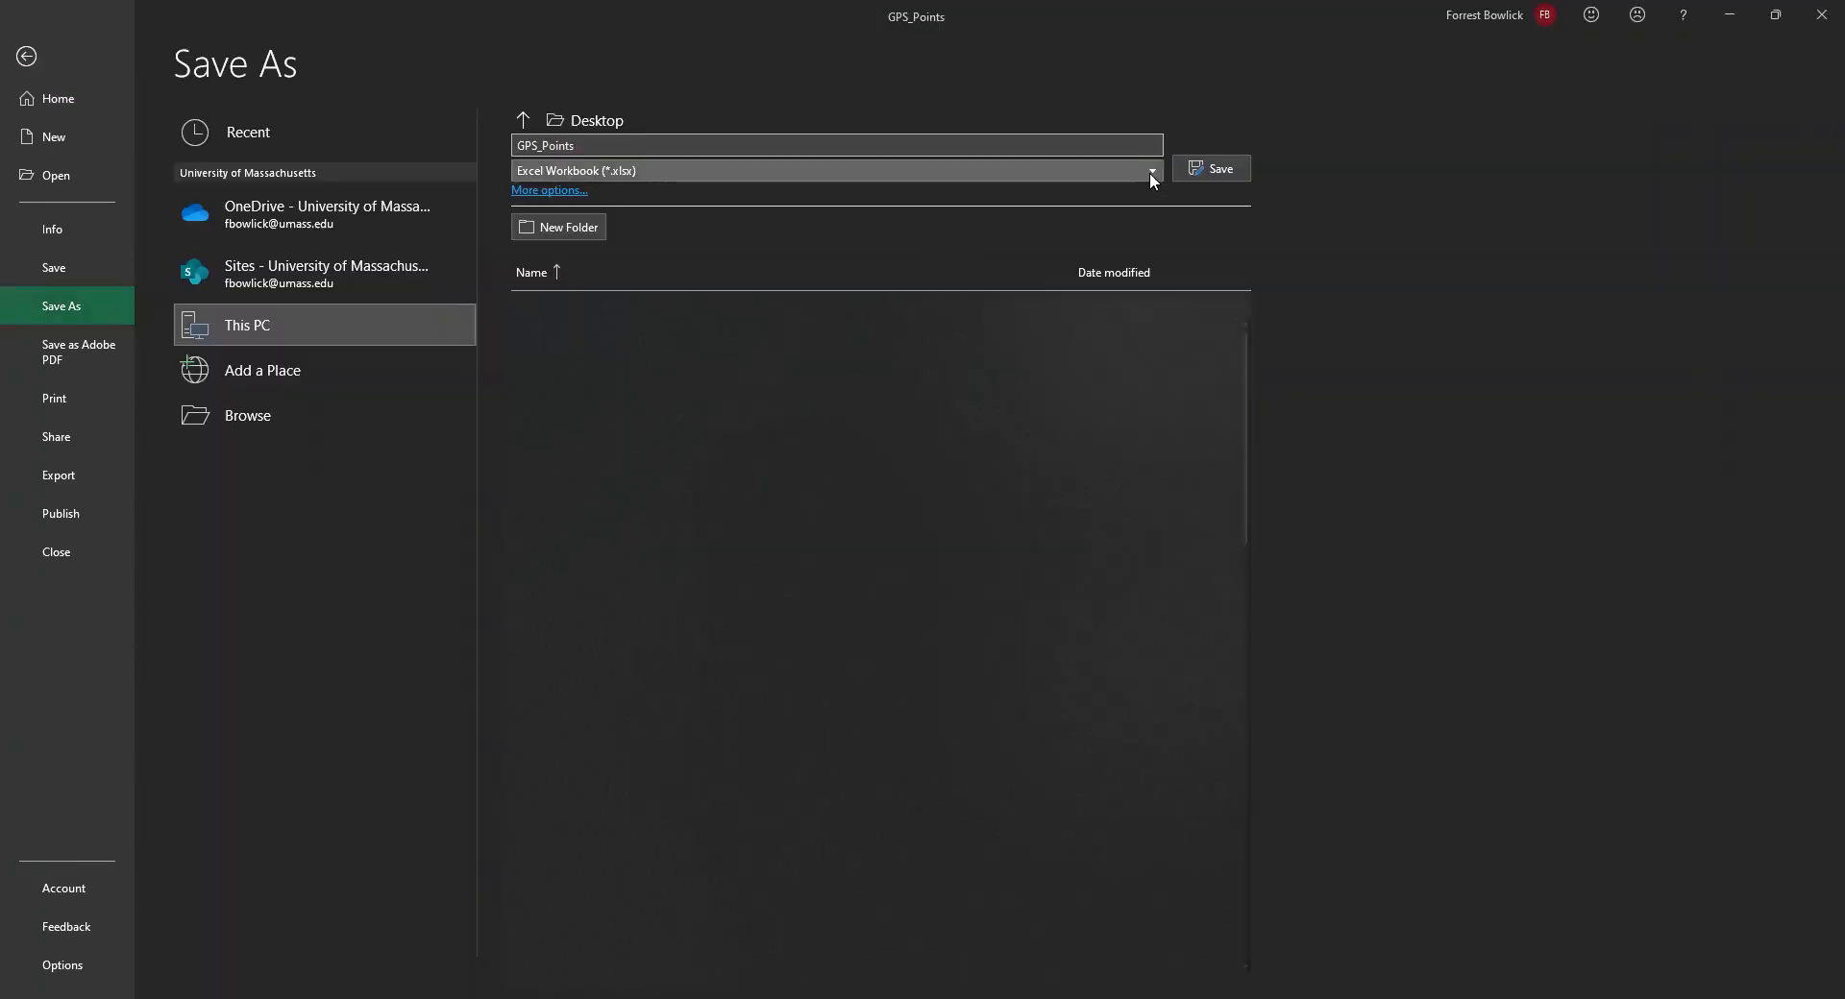
pyautogui.click(1150, 171)
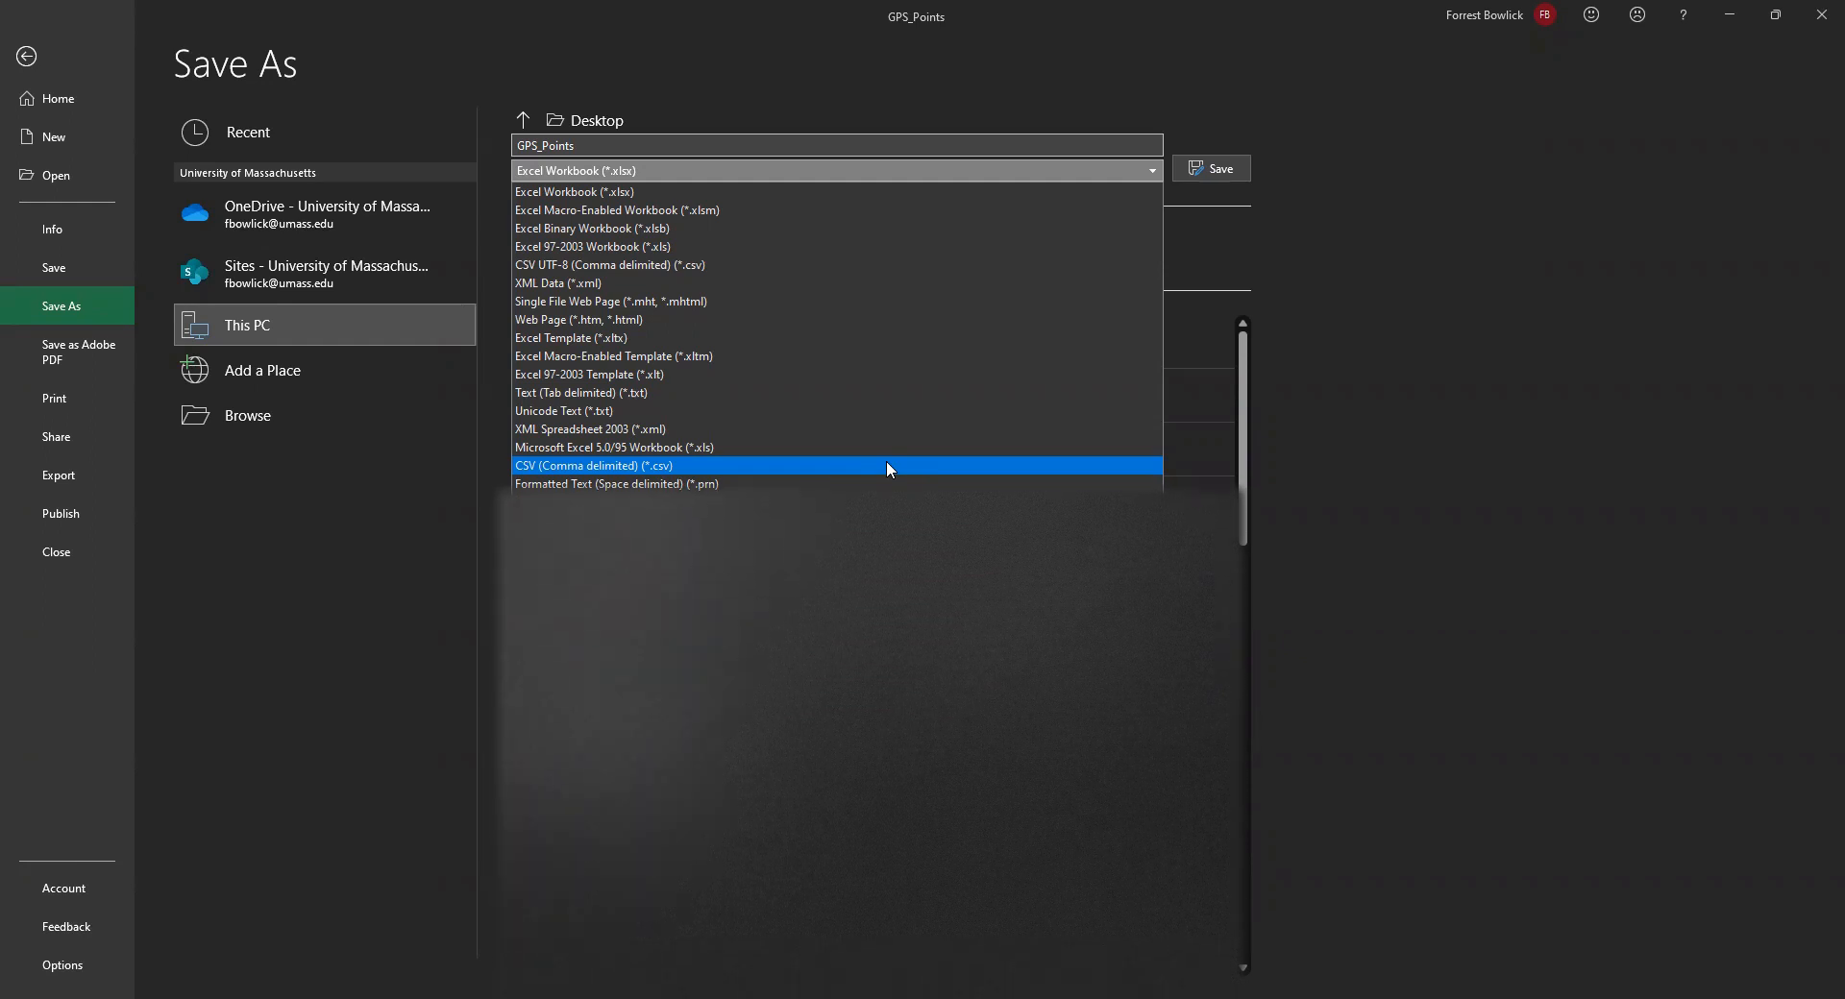
pyautogui.click(886, 465)
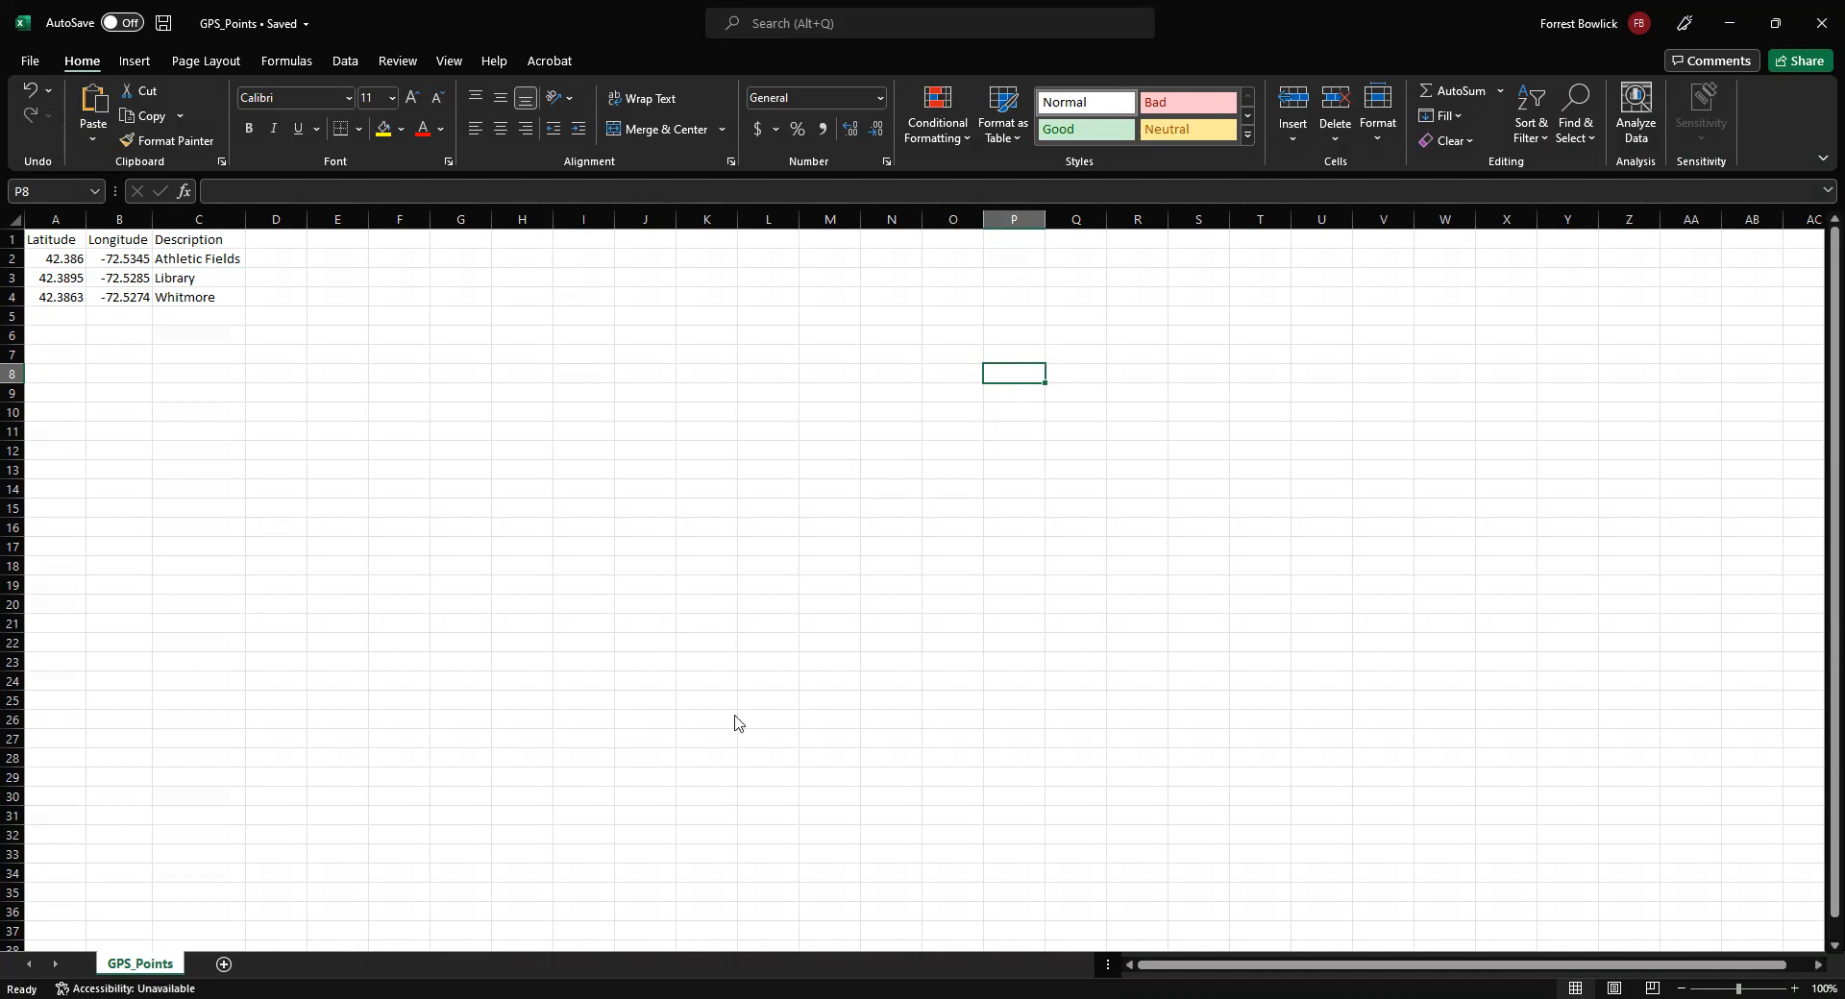
# Switch to ArcGIS Pro and add GPS_Points.csv from the Desktop to the map.
pyautogui.hotkey('alt', 'Tab')
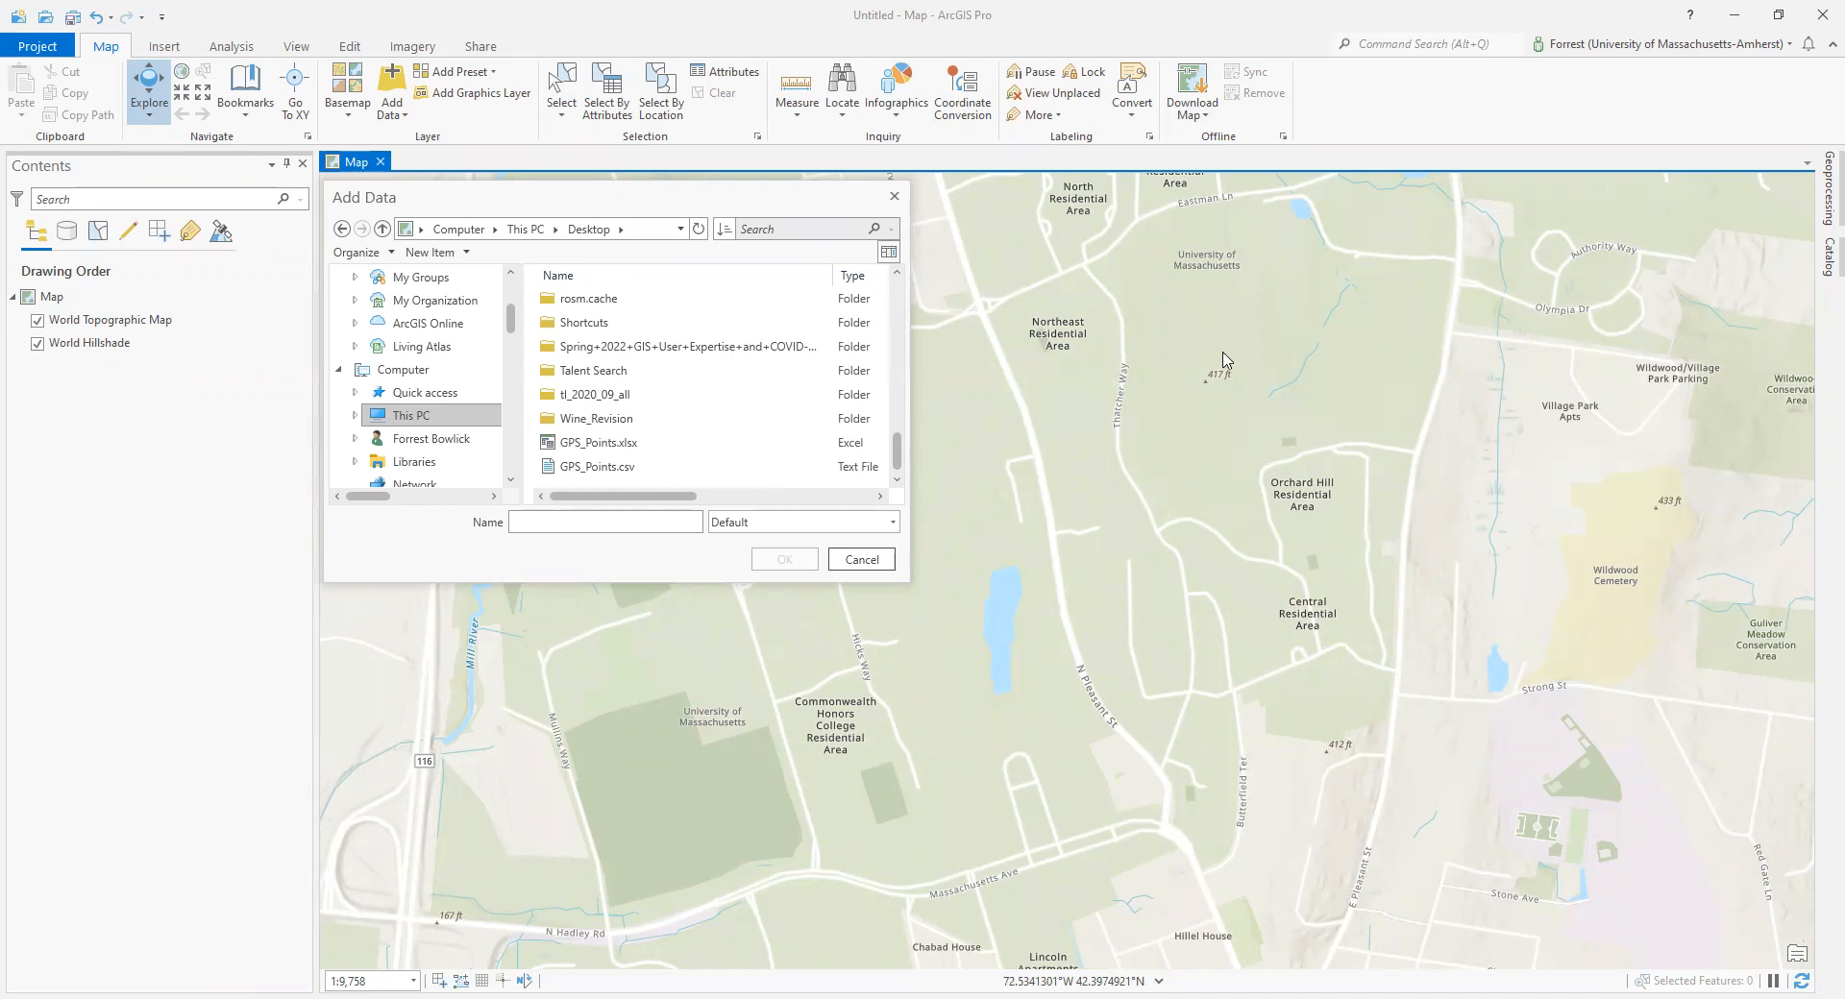
pyautogui.click(591, 474)
pyautogui.click(784, 560)
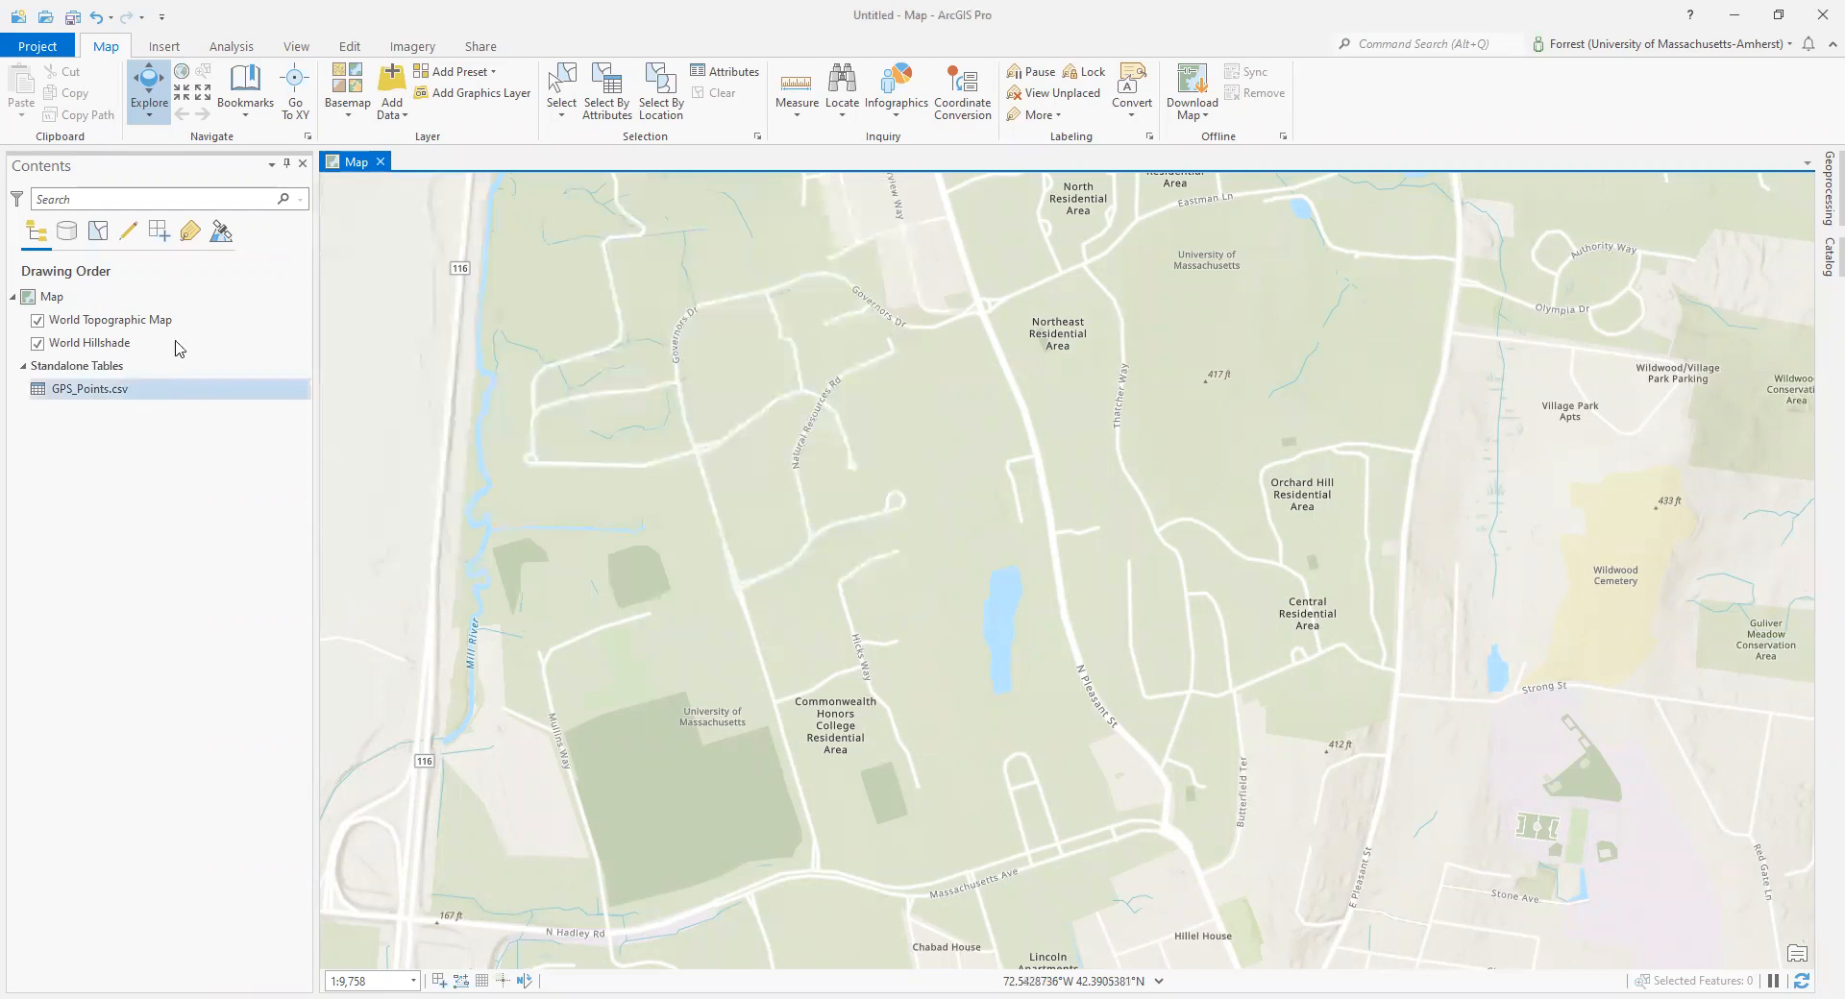
# Open the GPS_Points.csv standalone table to check its rows and fields, and close it again.
pyautogui.click(114, 394)
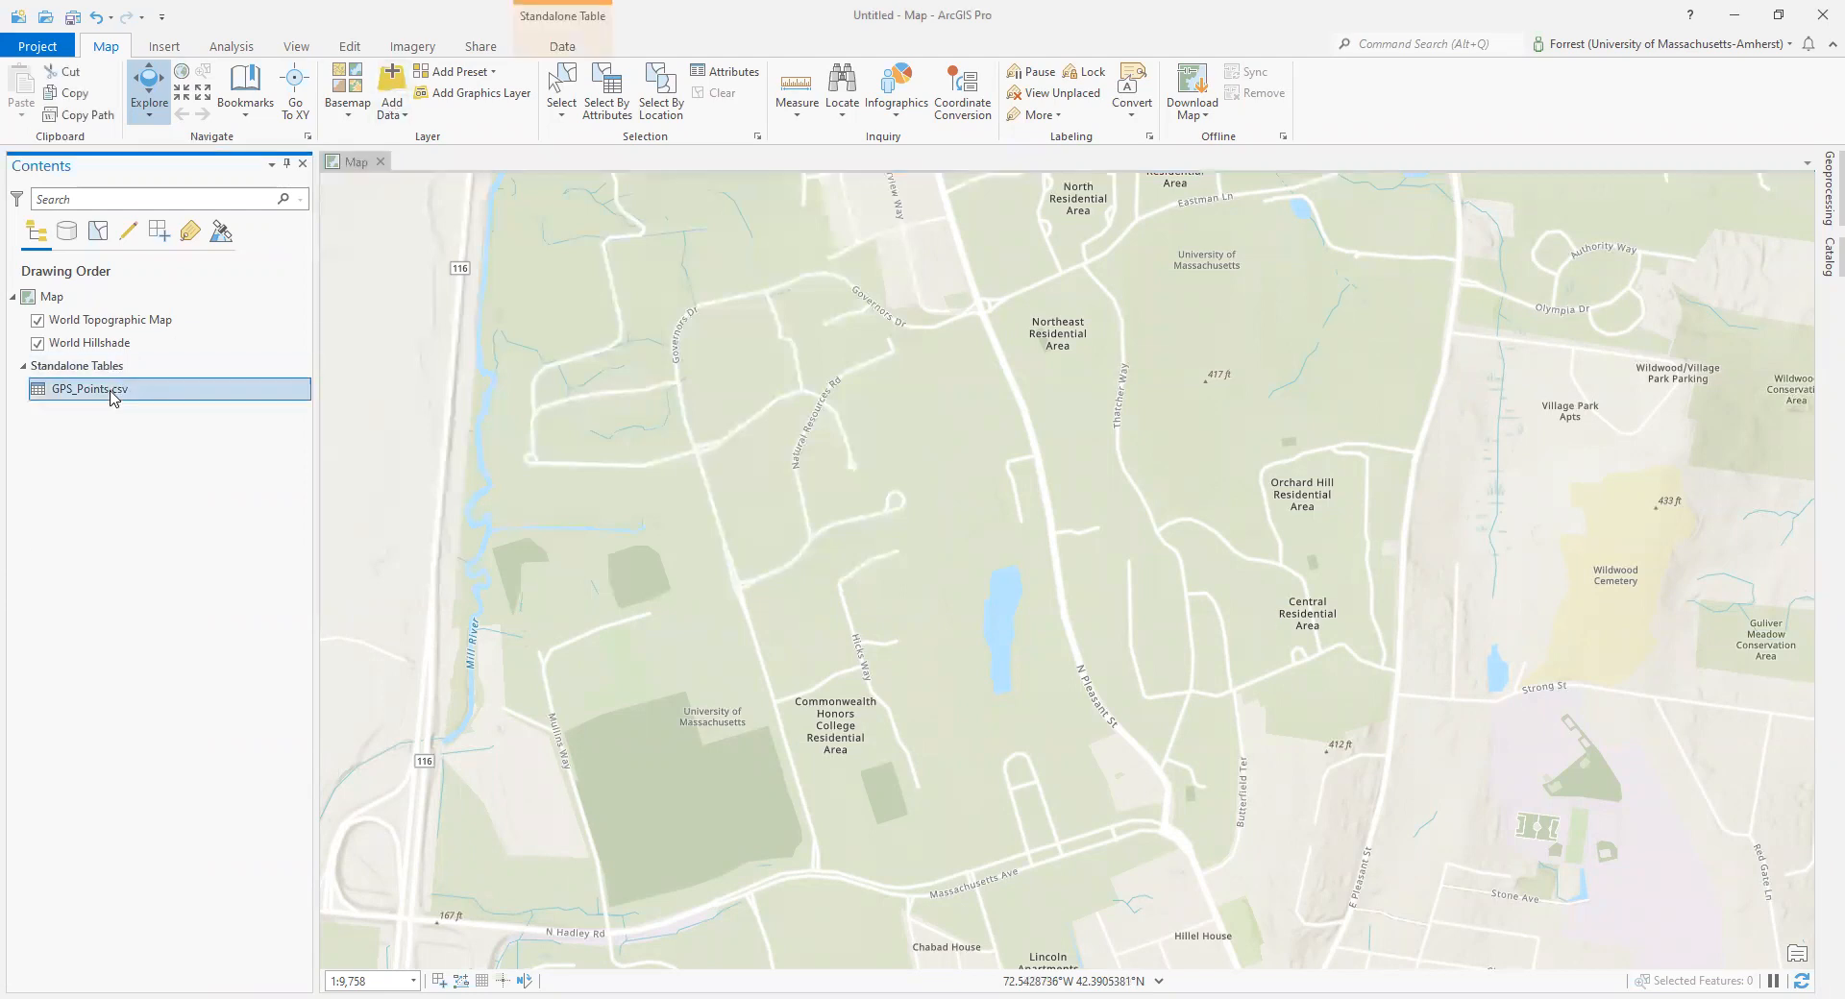
pyautogui.rightClick(113, 394)
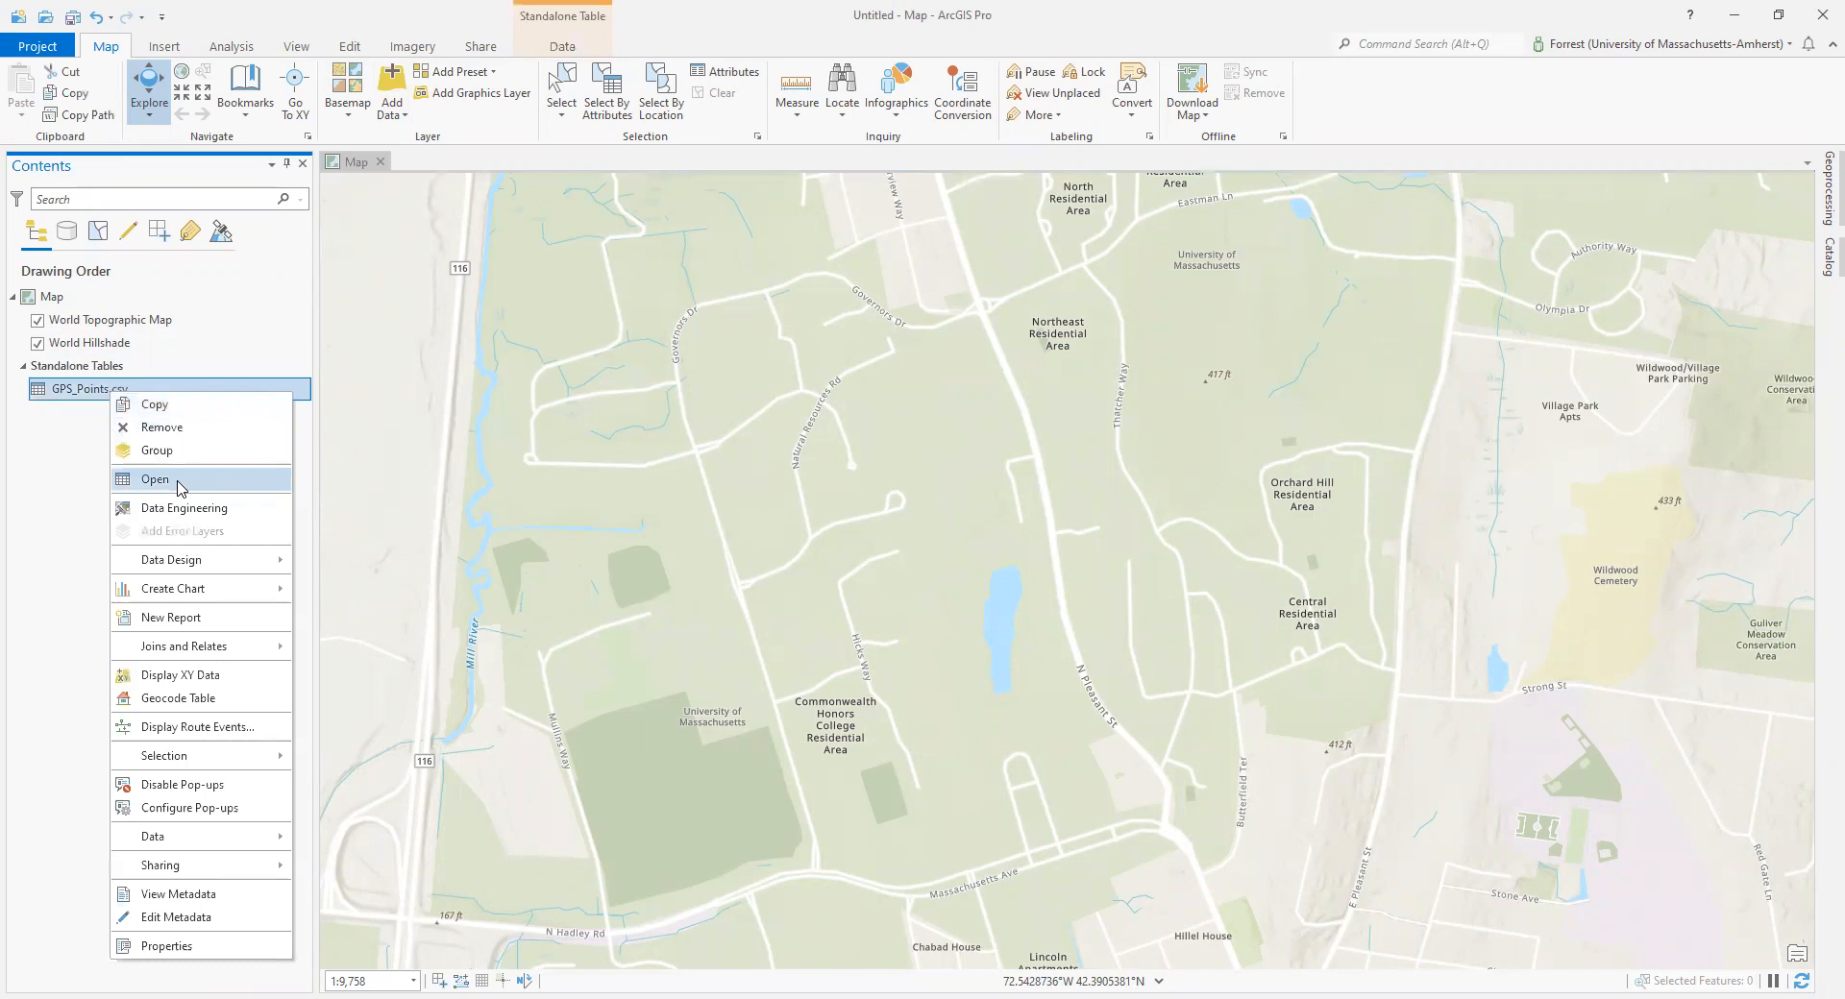
pyautogui.click(180, 483)
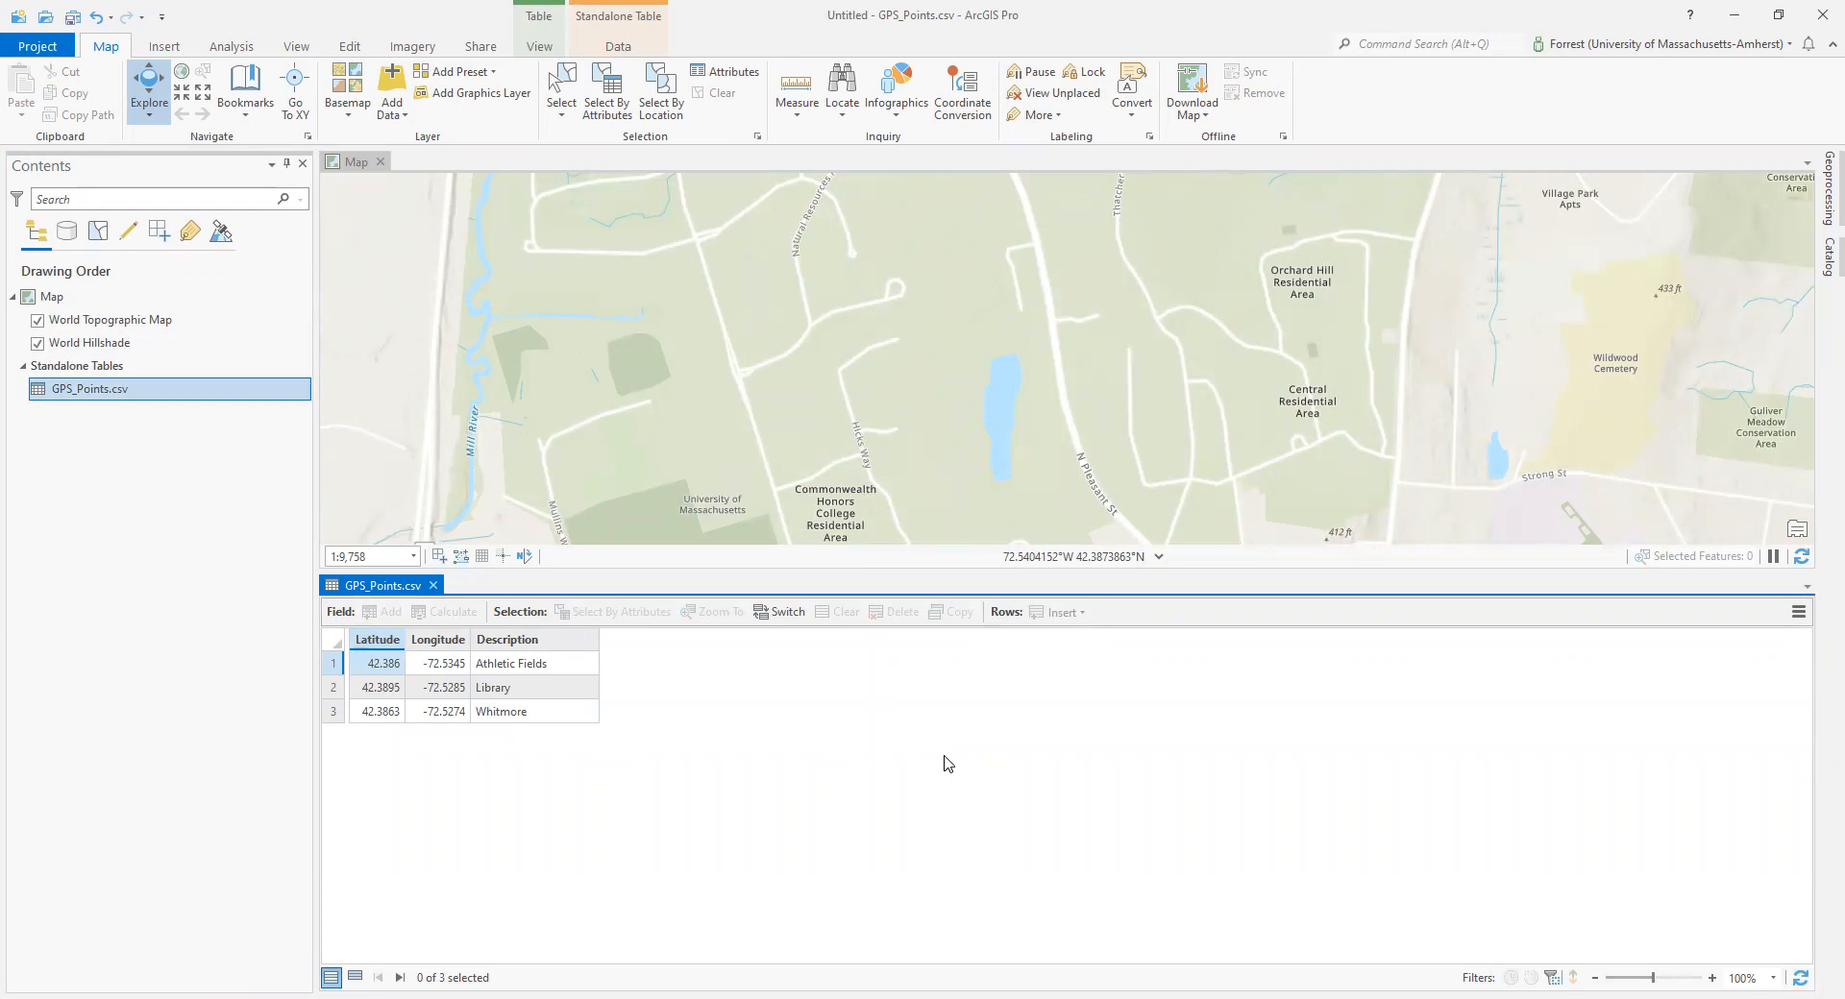
pyautogui.click(434, 586)
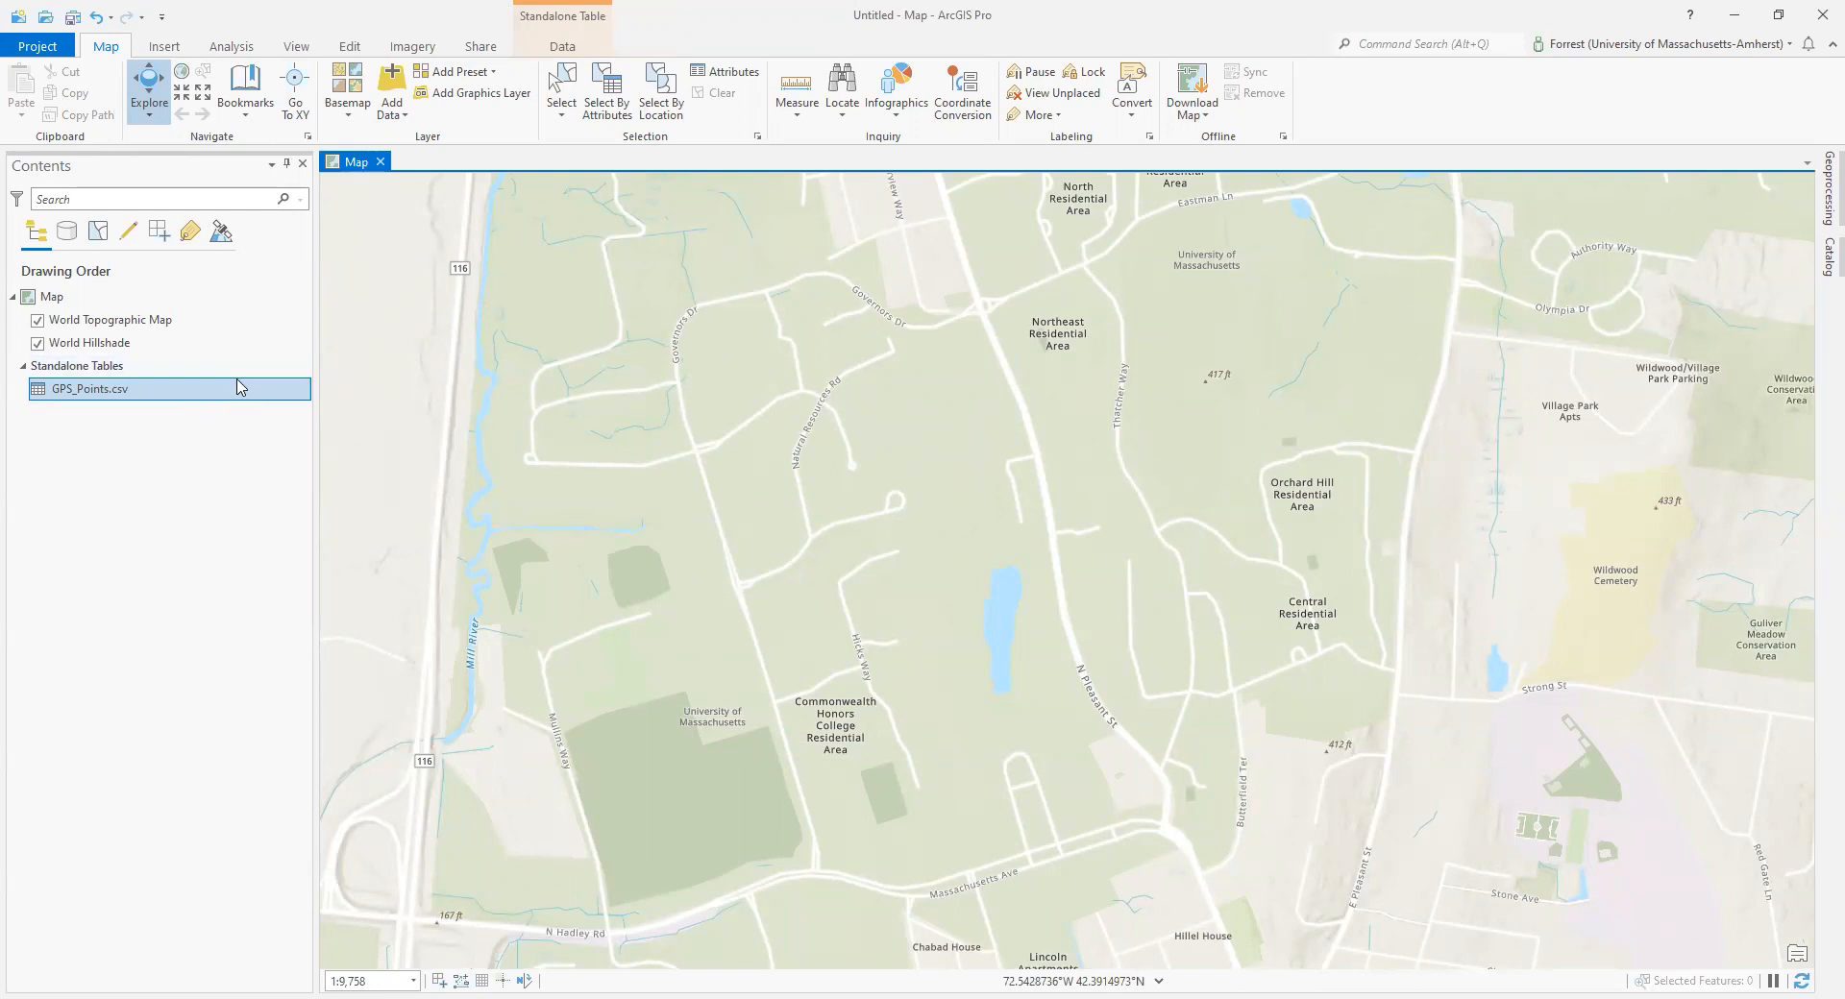
# Start Display XY Data for the GPS_Points.csv table and name the output feature class GPS_Points_Shape.
pyautogui.rightClick(239, 390)
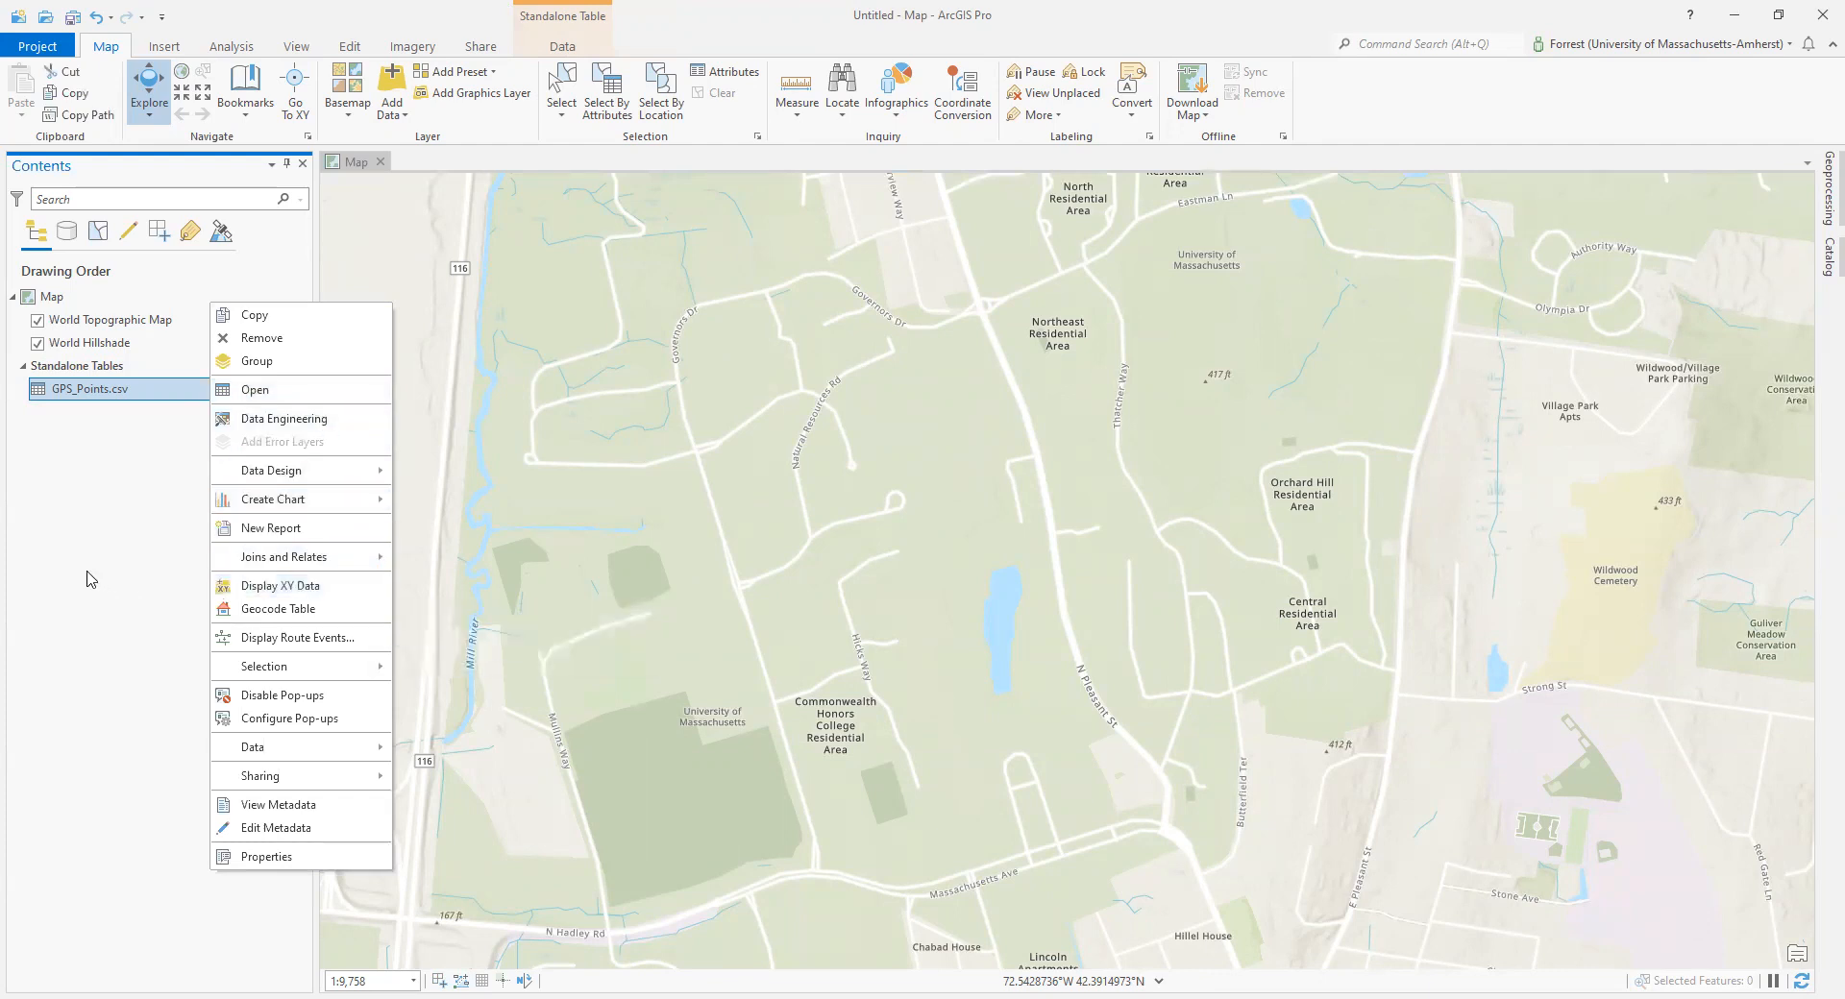
pyautogui.click(125, 579)
pyautogui.rightClick(182, 395)
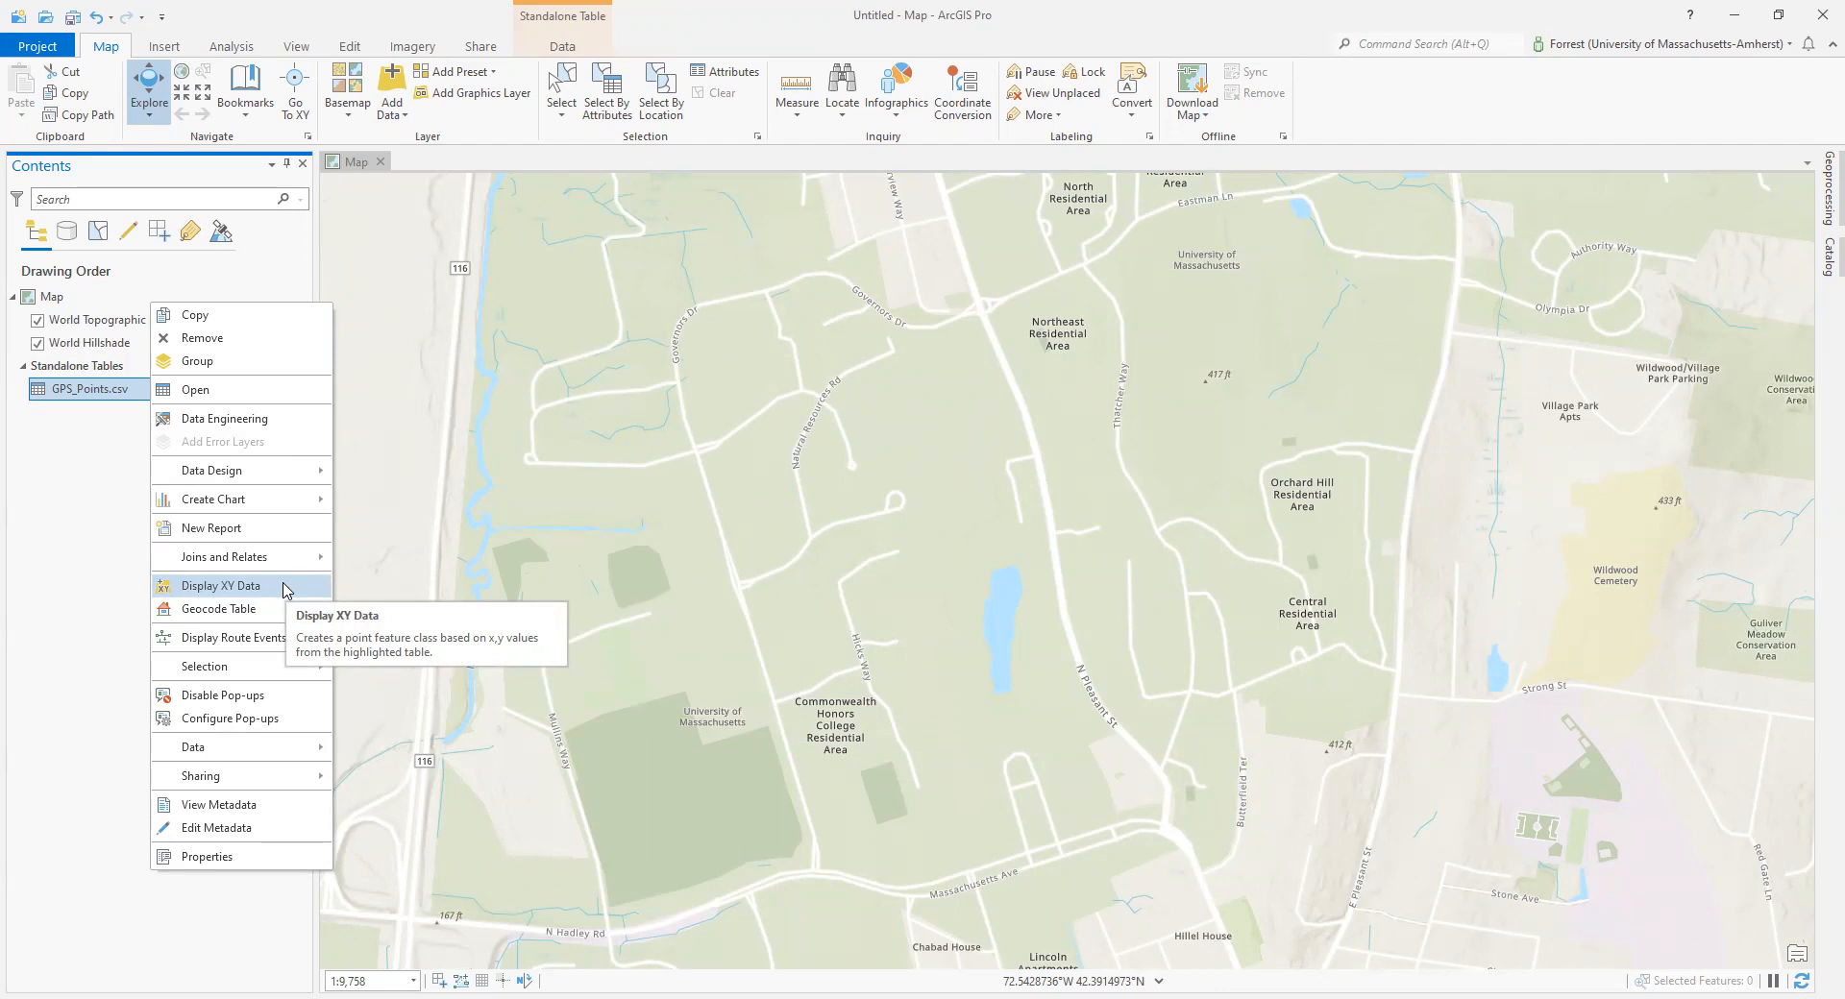
pyautogui.click(287, 590)
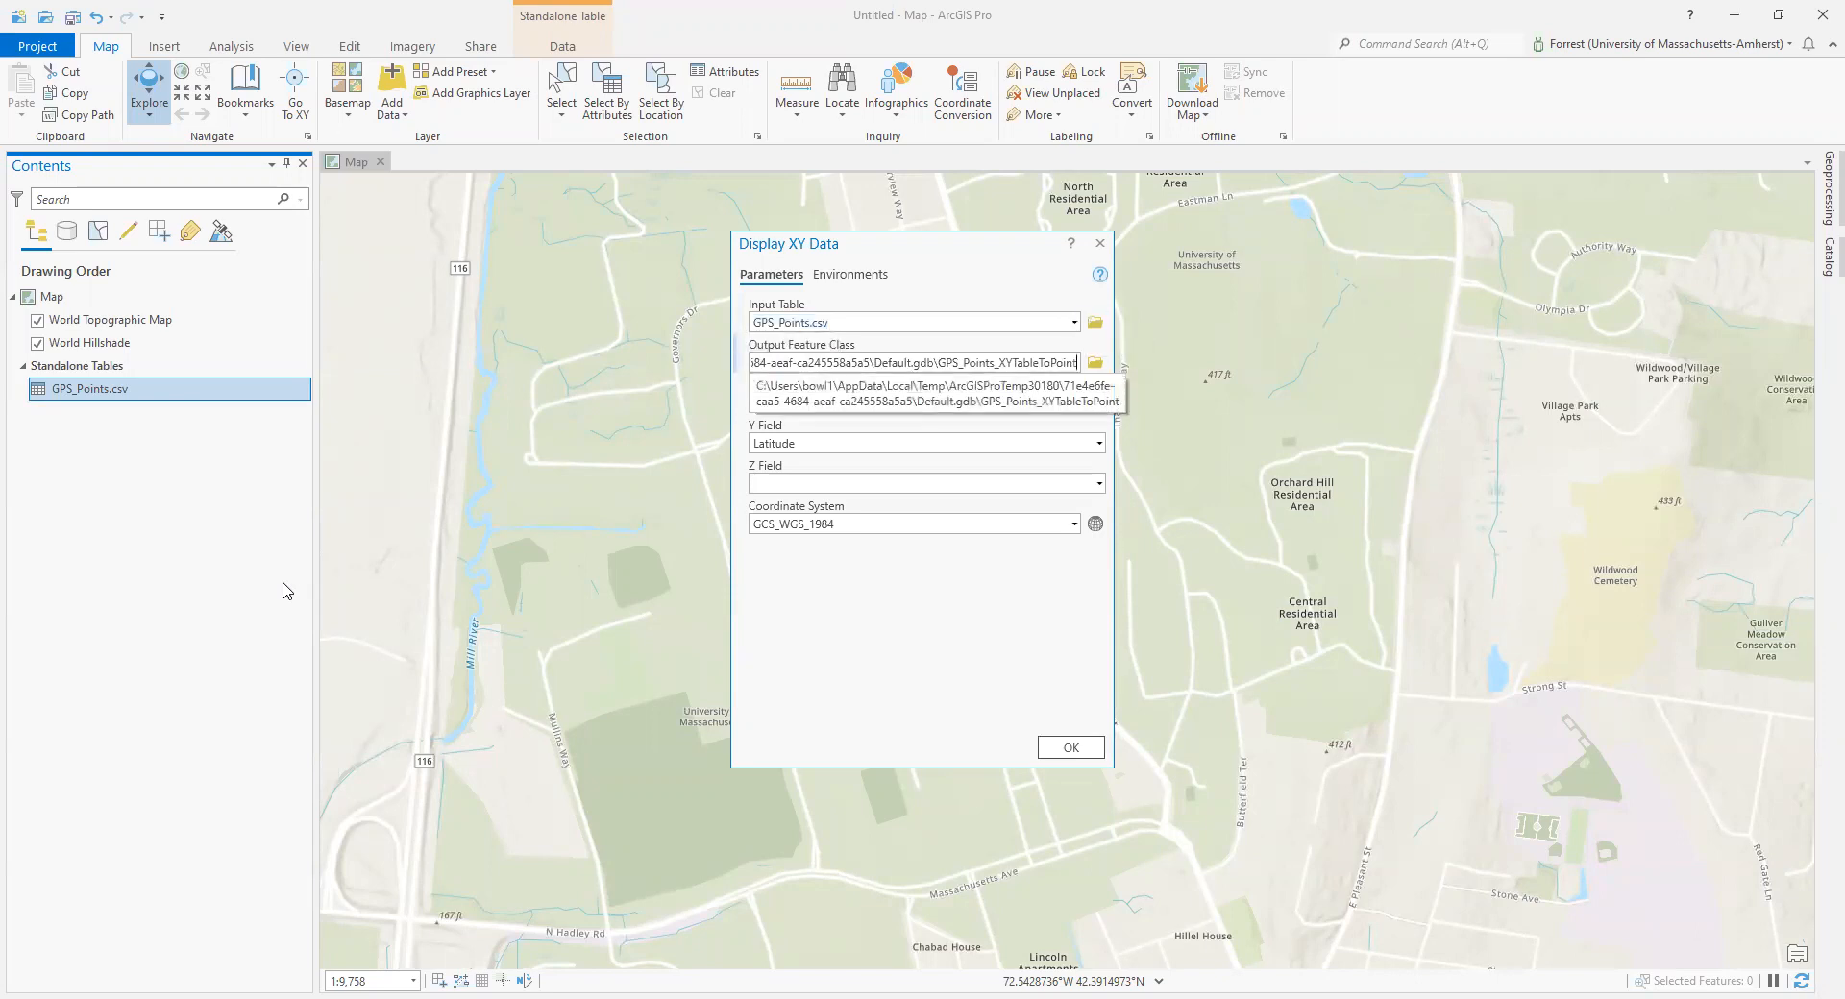
pyautogui.press('BackSpace')
pyautogui.press('BackSpace')
pyautogui.press('BackSpace')
pyautogui.press('BackSpace')
pyautogui.press('BackSpace')
pyautogui.press('BackSpace')
pyautogui.press('BackSpace')
pyautogui.press('BackSpace')
pyautogui.press('BackSpace')
pyautogui.press('BackSpace')
pyautogui.press('BackSpace')
pyautogui.press('BackSpace')
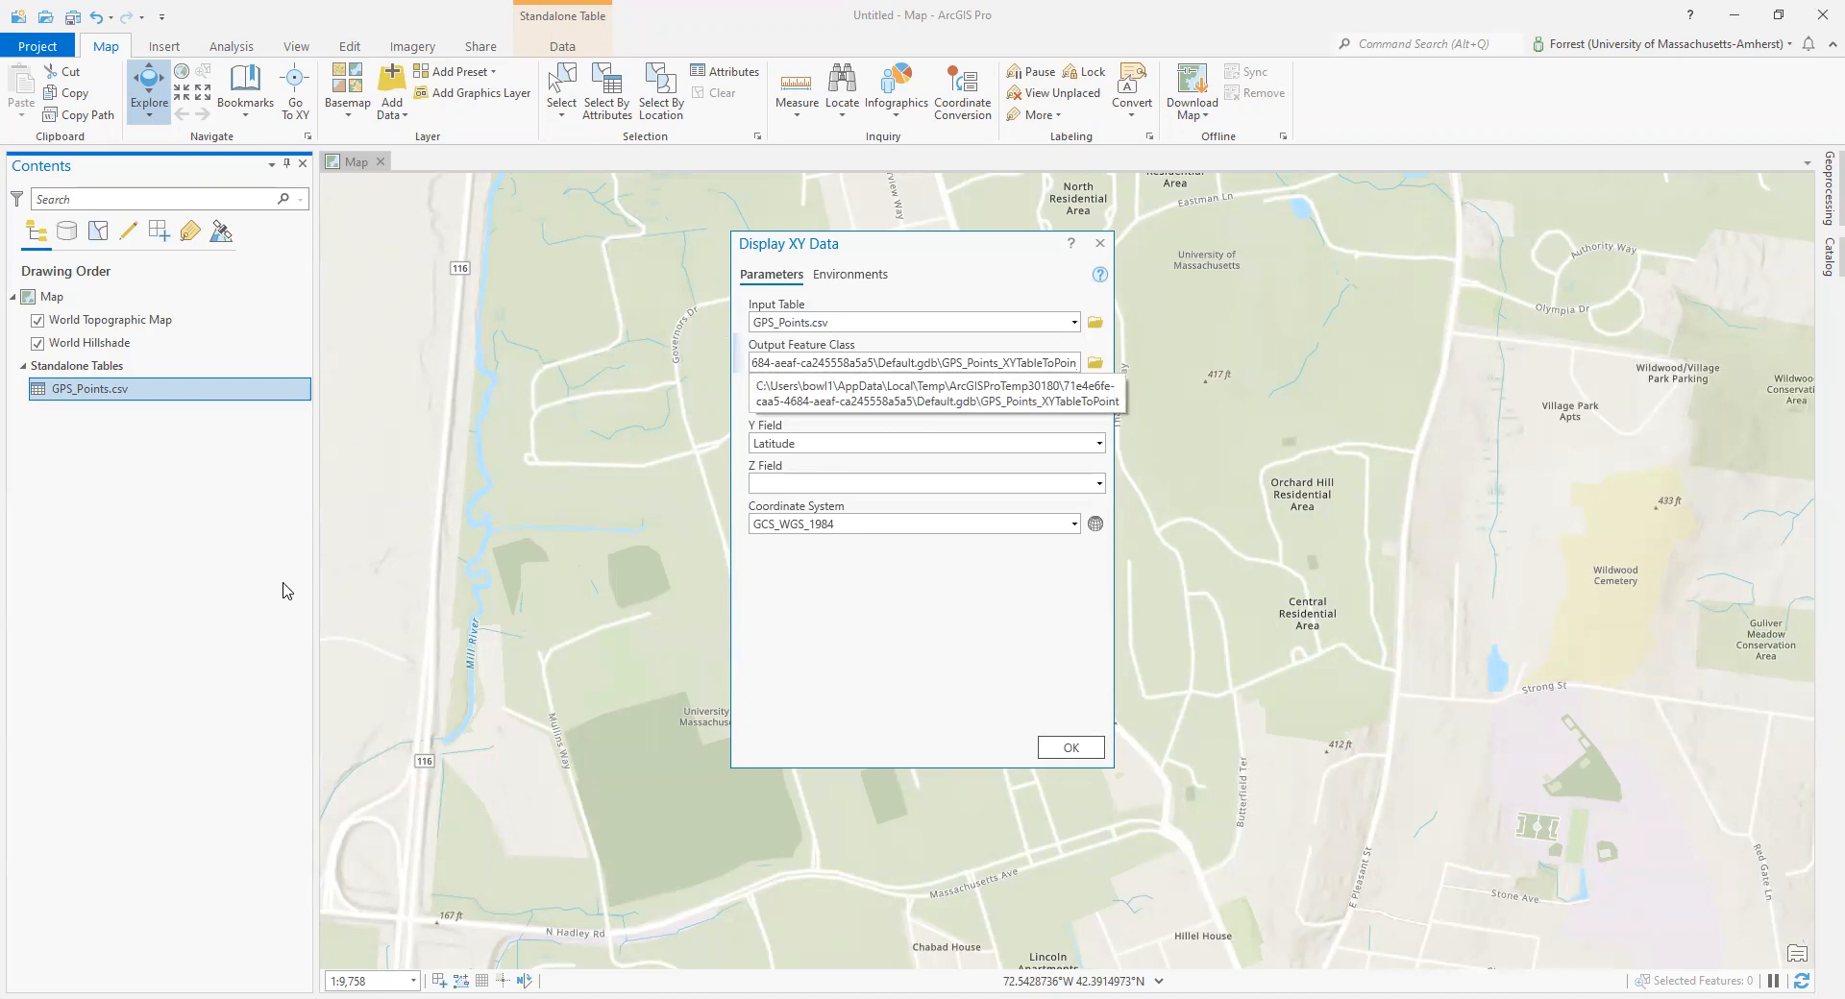
pyautogui.press('BackSpace')
pyautogui.press('BackSpace')
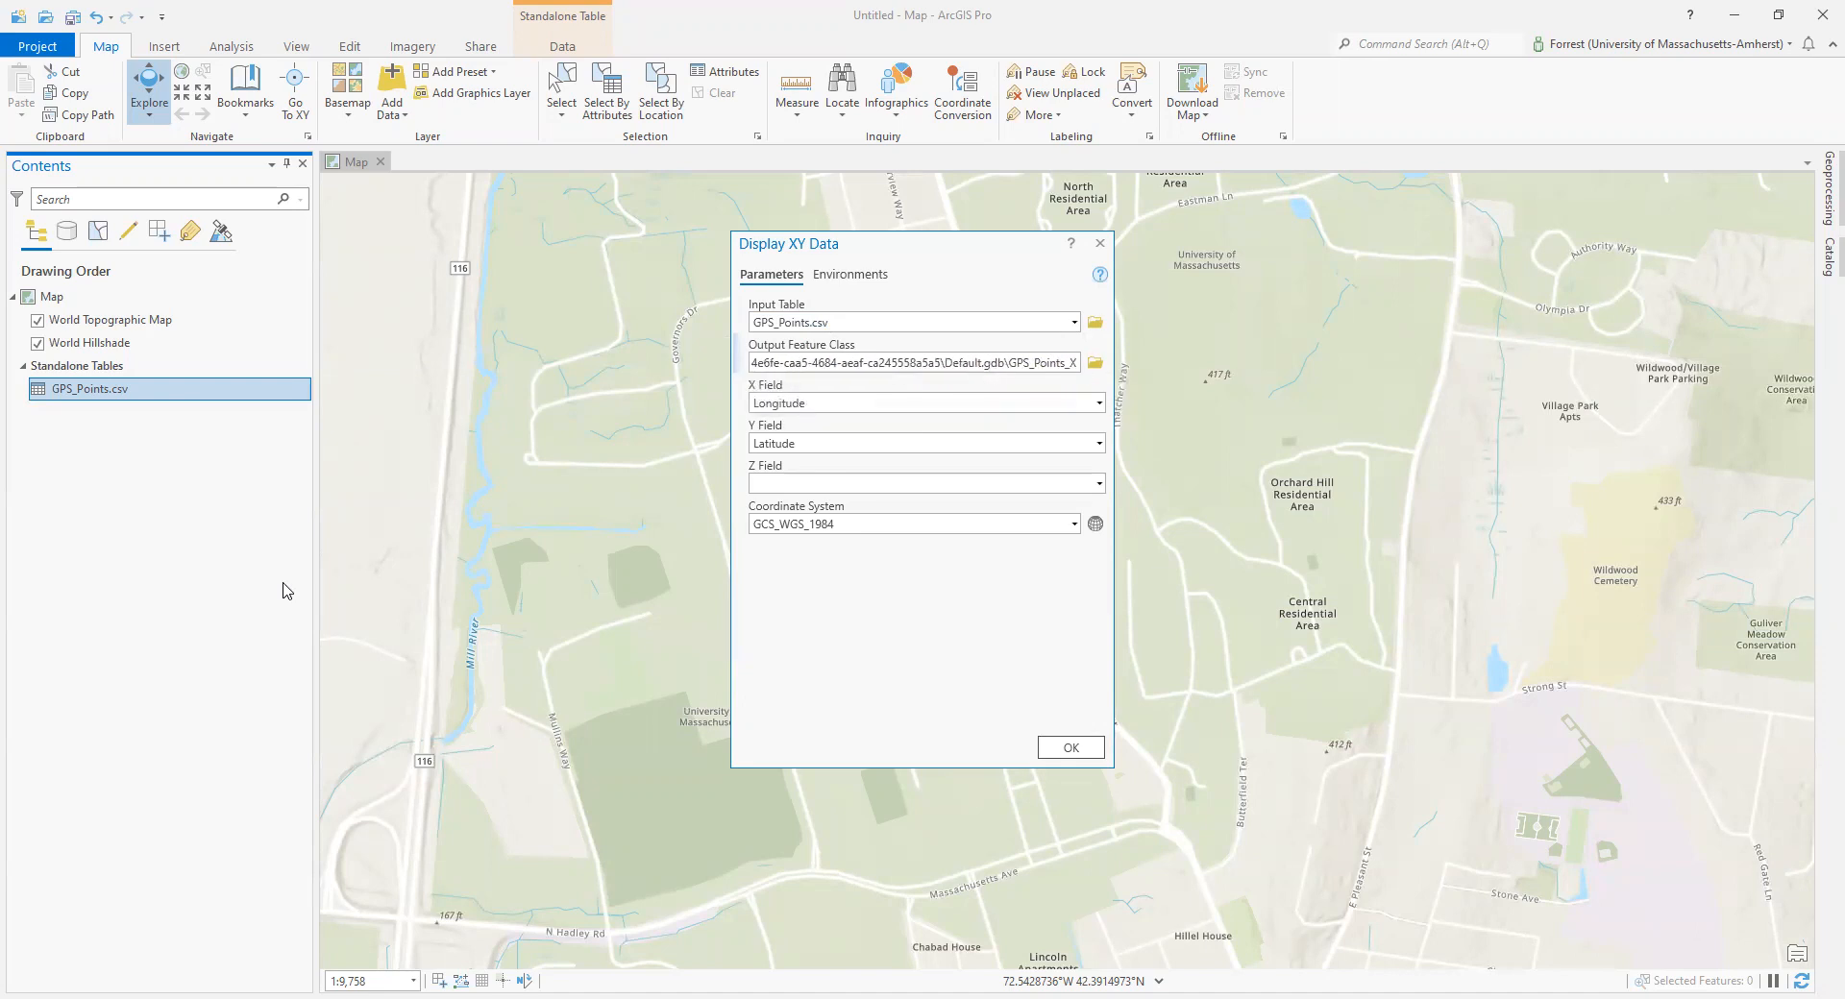
pyautogui.write('Shape')
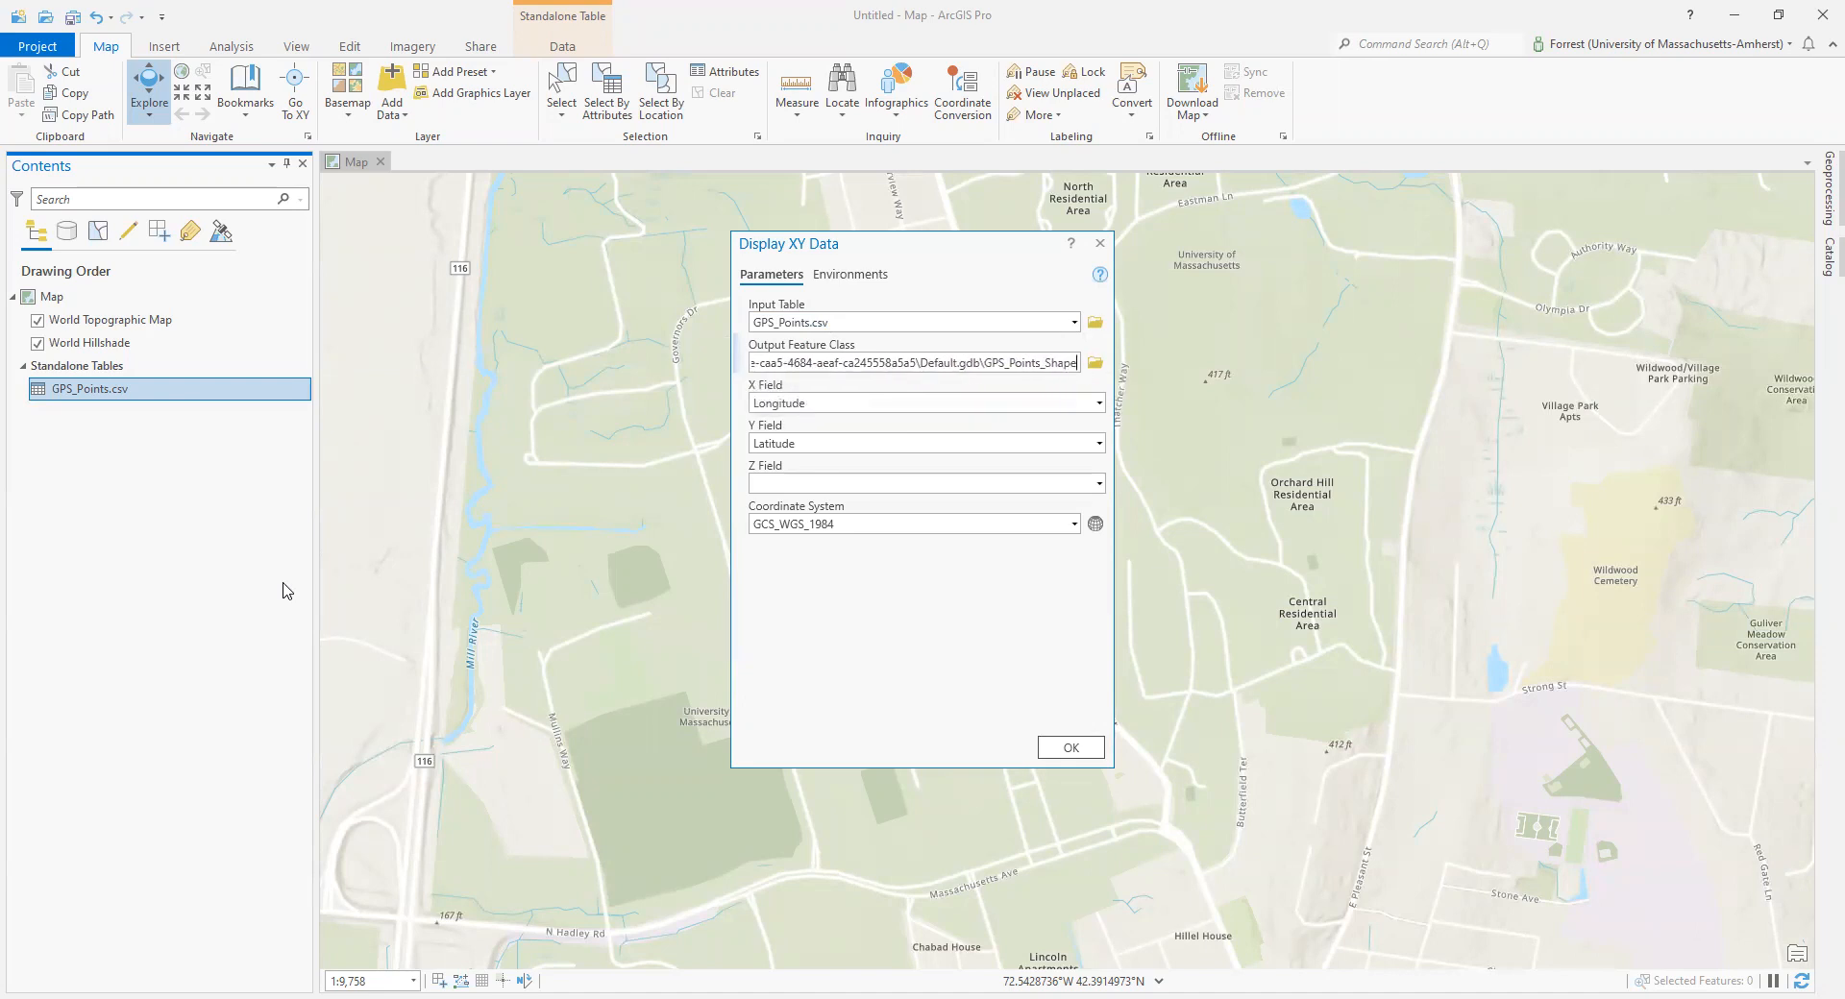
pyautogui.press('Tab')
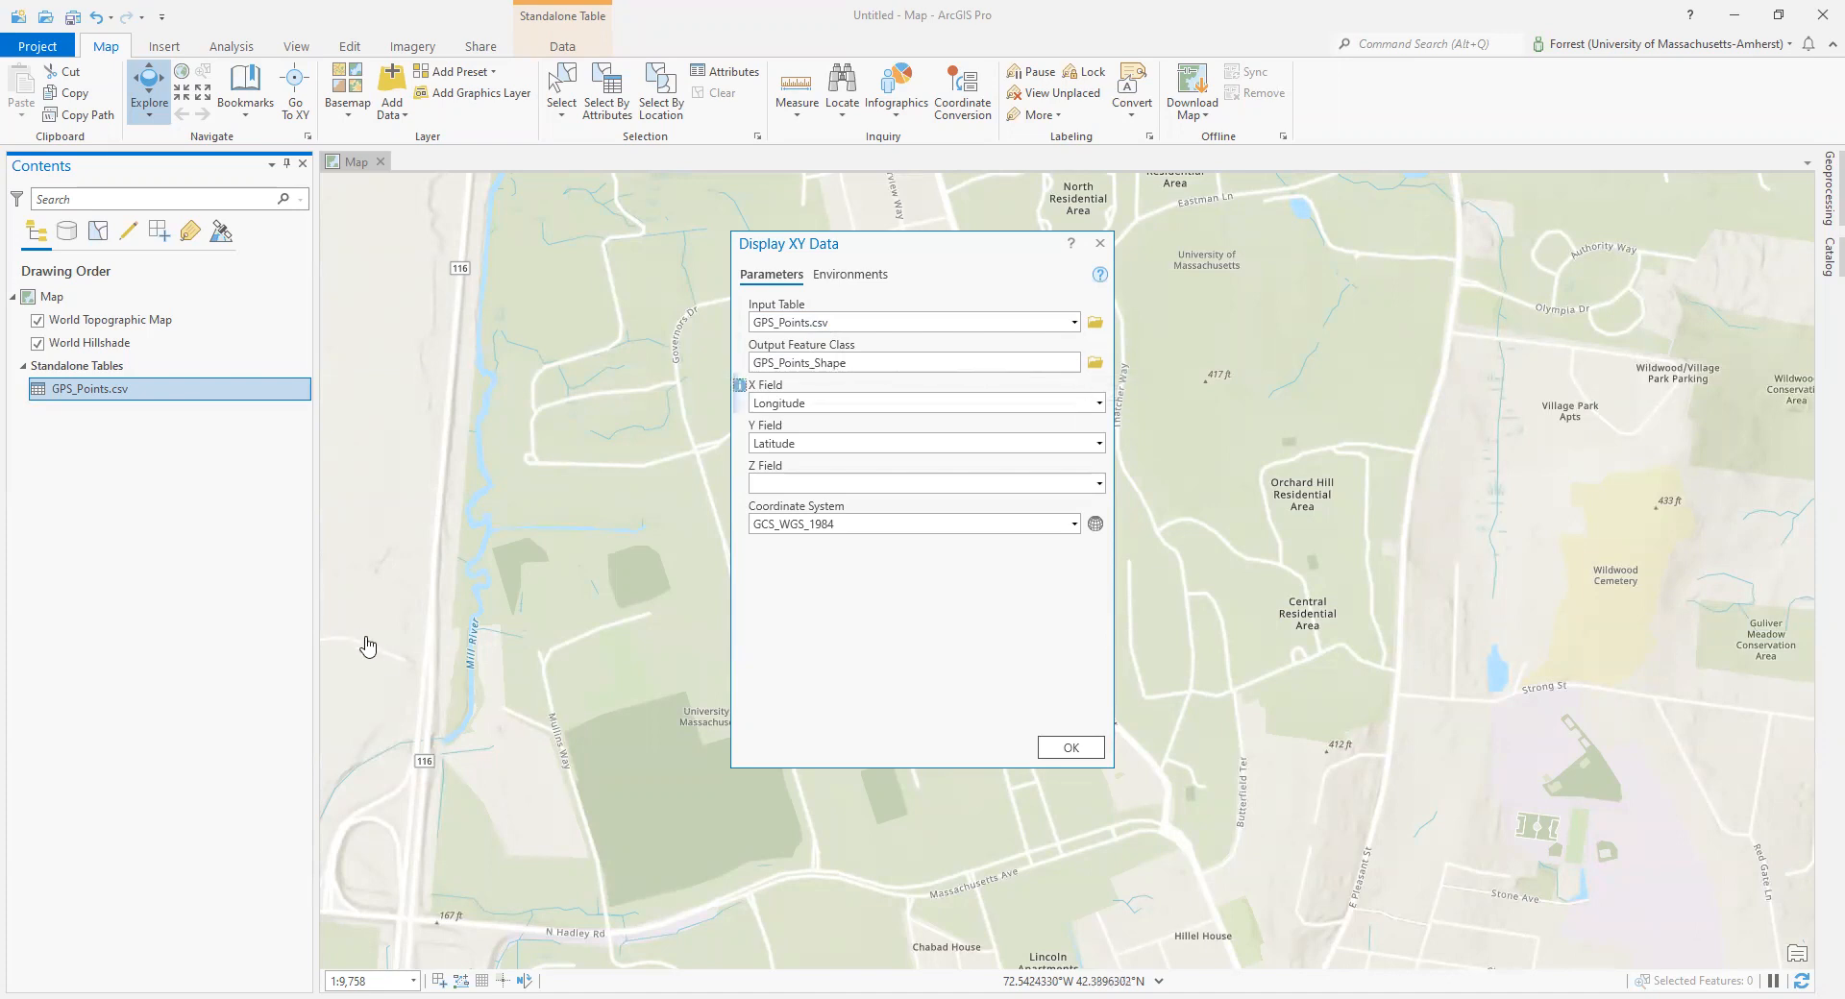
# Review the coordinate system choices for the XY data and cancel, keeping GCS_WGS_1984.
pyautogui.press('Tab')
pyautogui.press('Tab')
pyautogui.press('Tab')
pyautogui.press('Tab')
pyautogui.click(1094, 525)
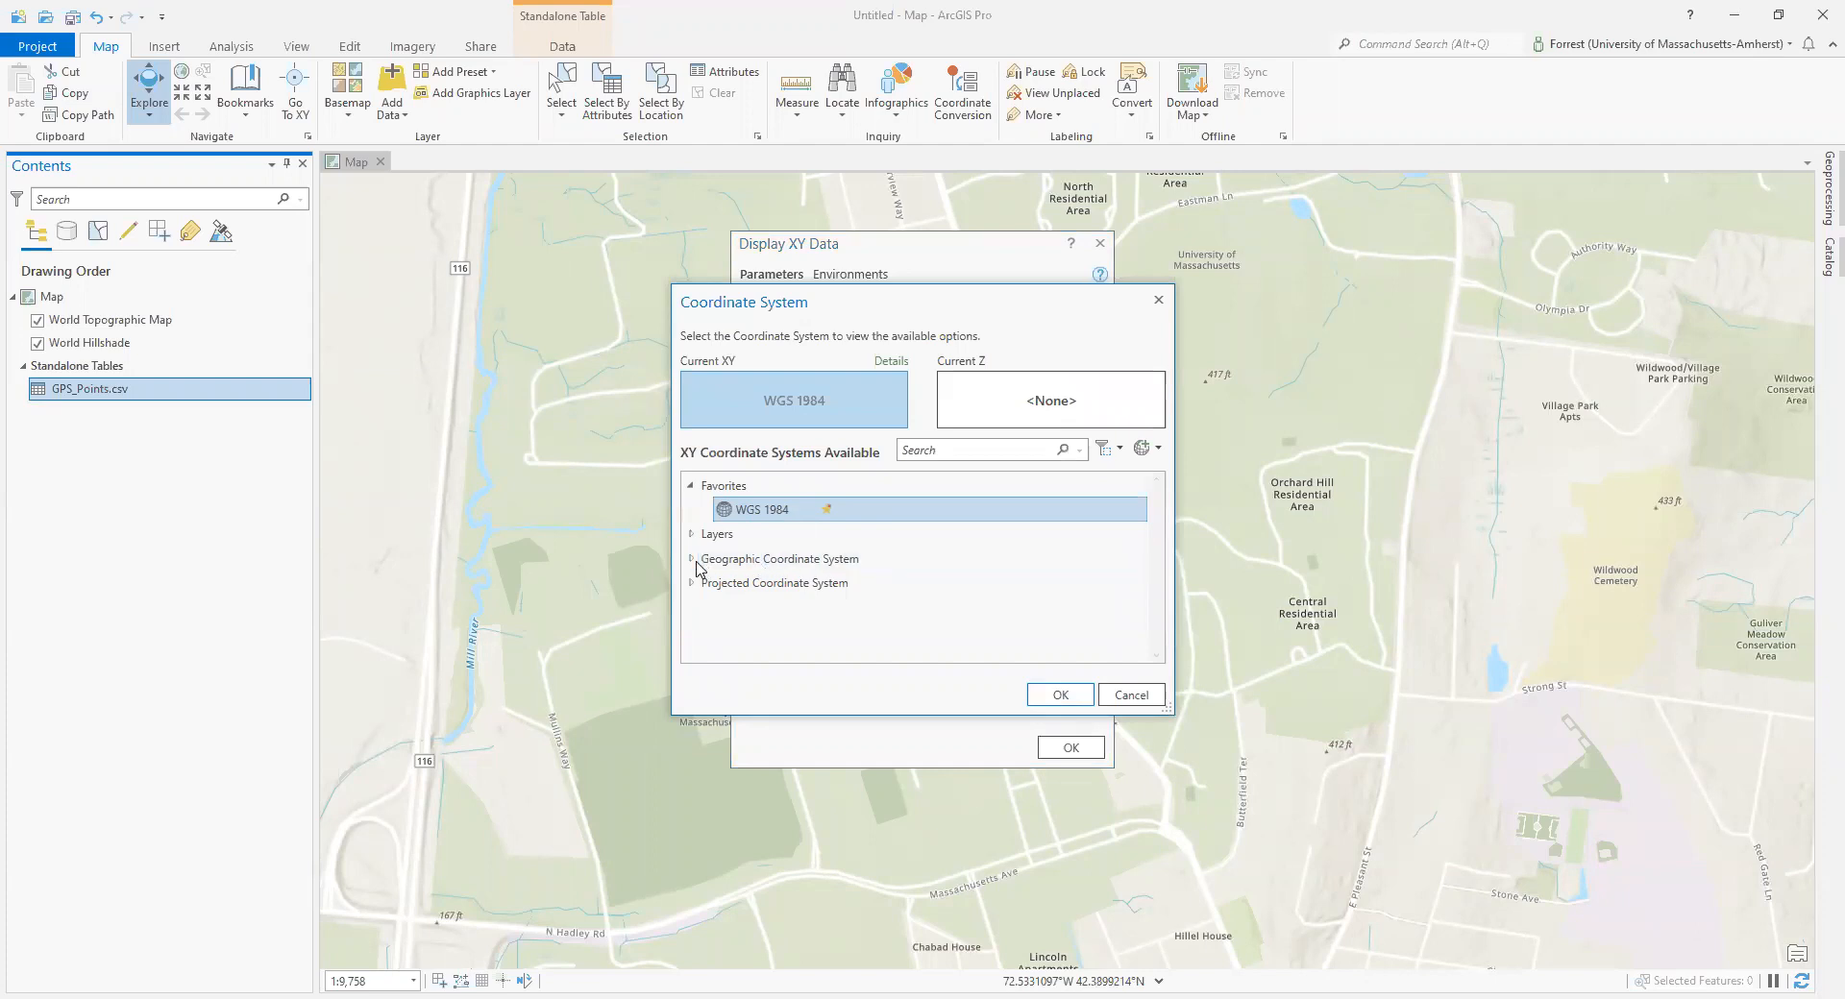
pyautogui.click(1121, 696)
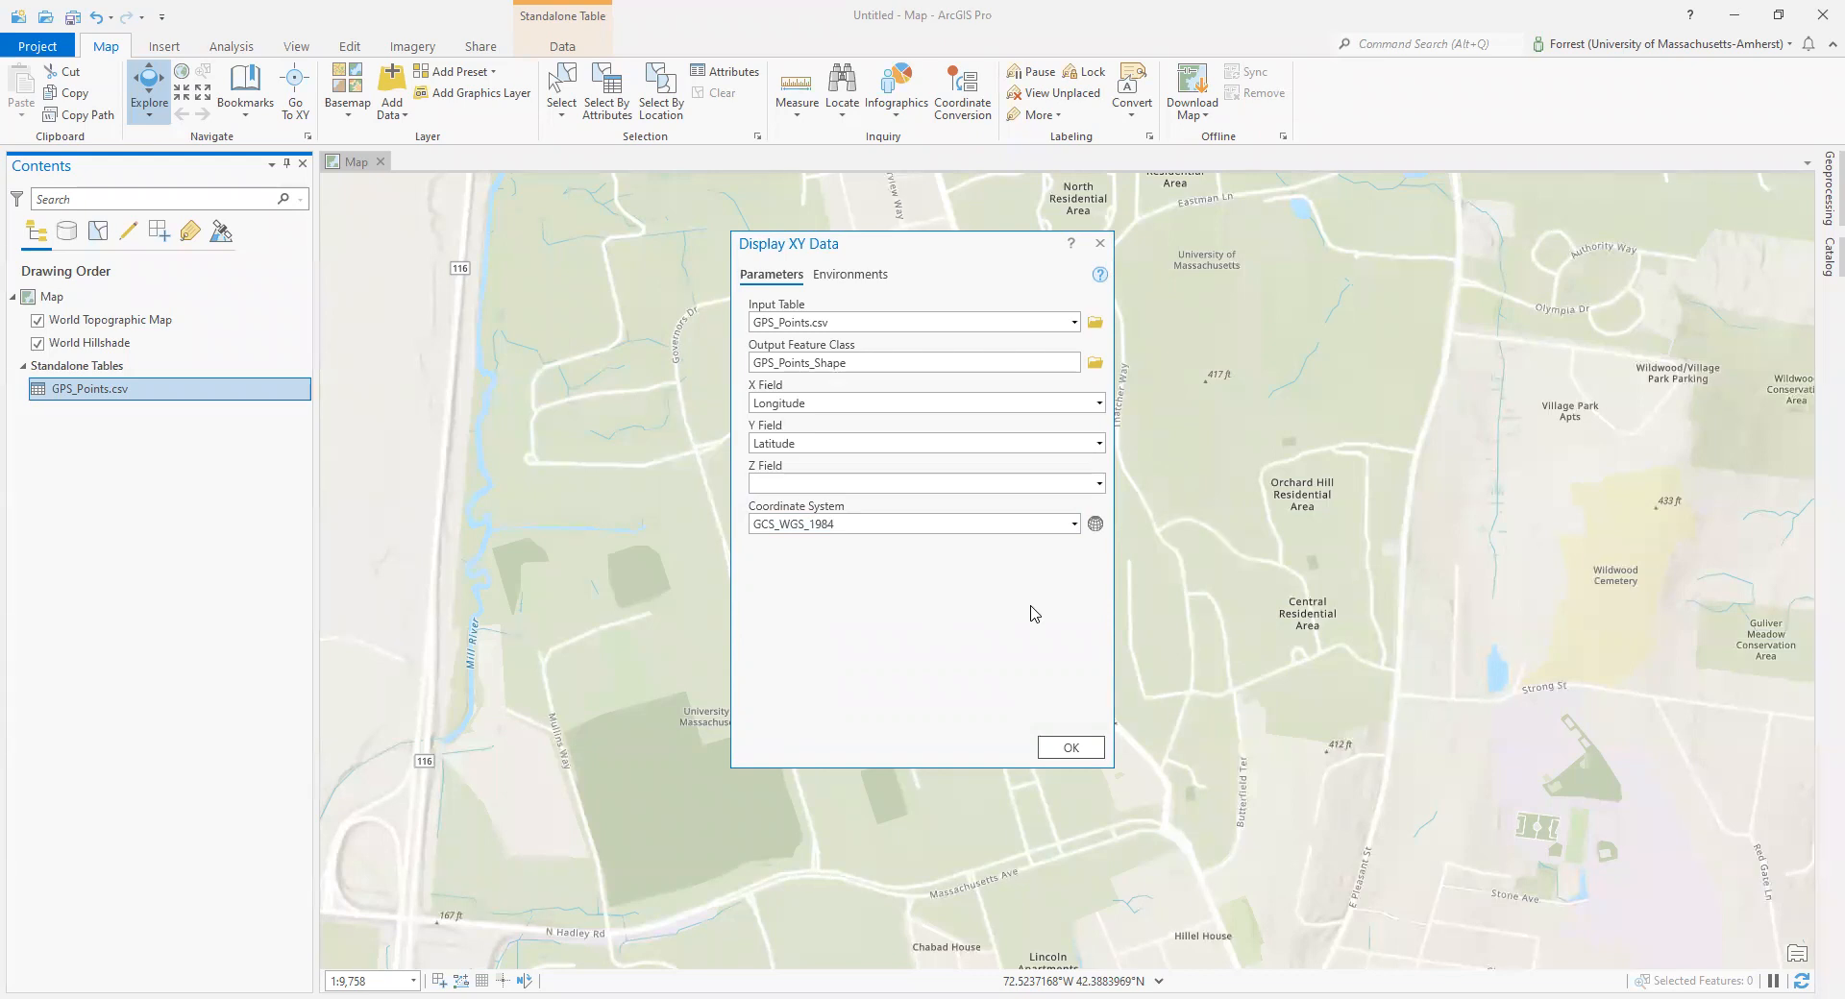
# Remove WGS 1984 from the favorite coordinate systems and run Display XY Data with Longitude as X, Latitude as Y and GCS_WGS_1984.
pyautogui.click(1095, 524)
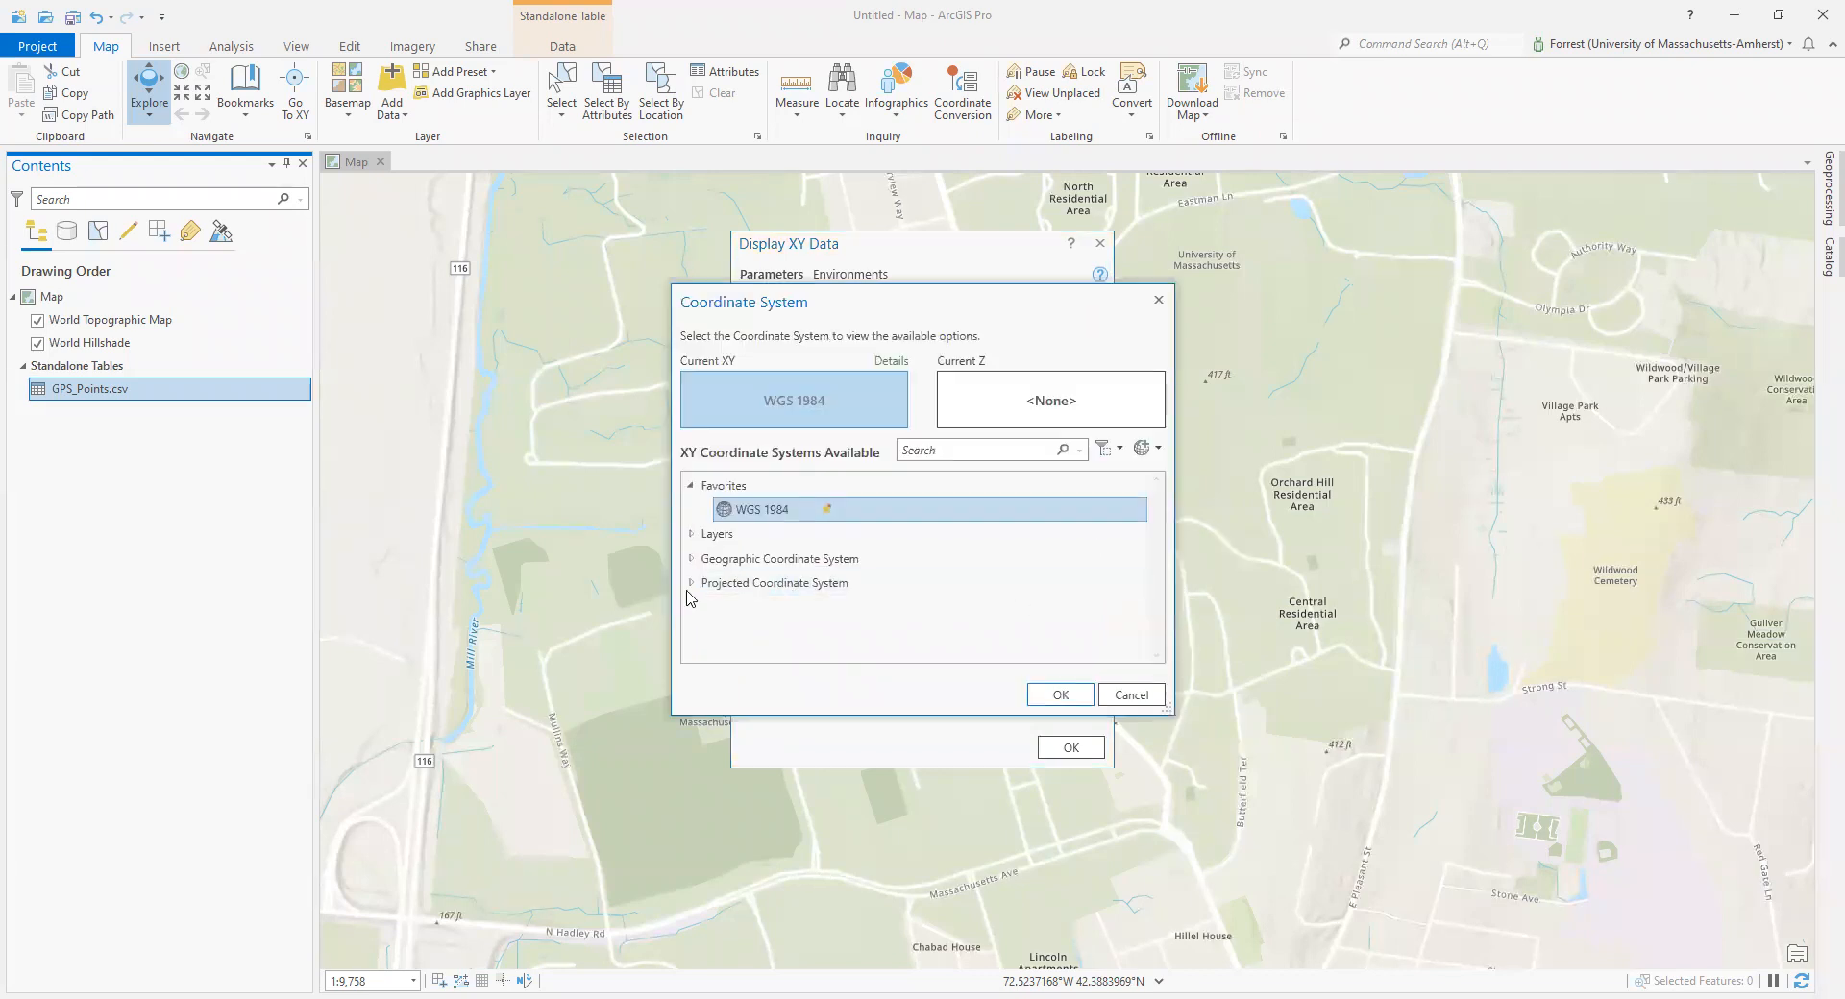
pyautogui.click(831, 510)
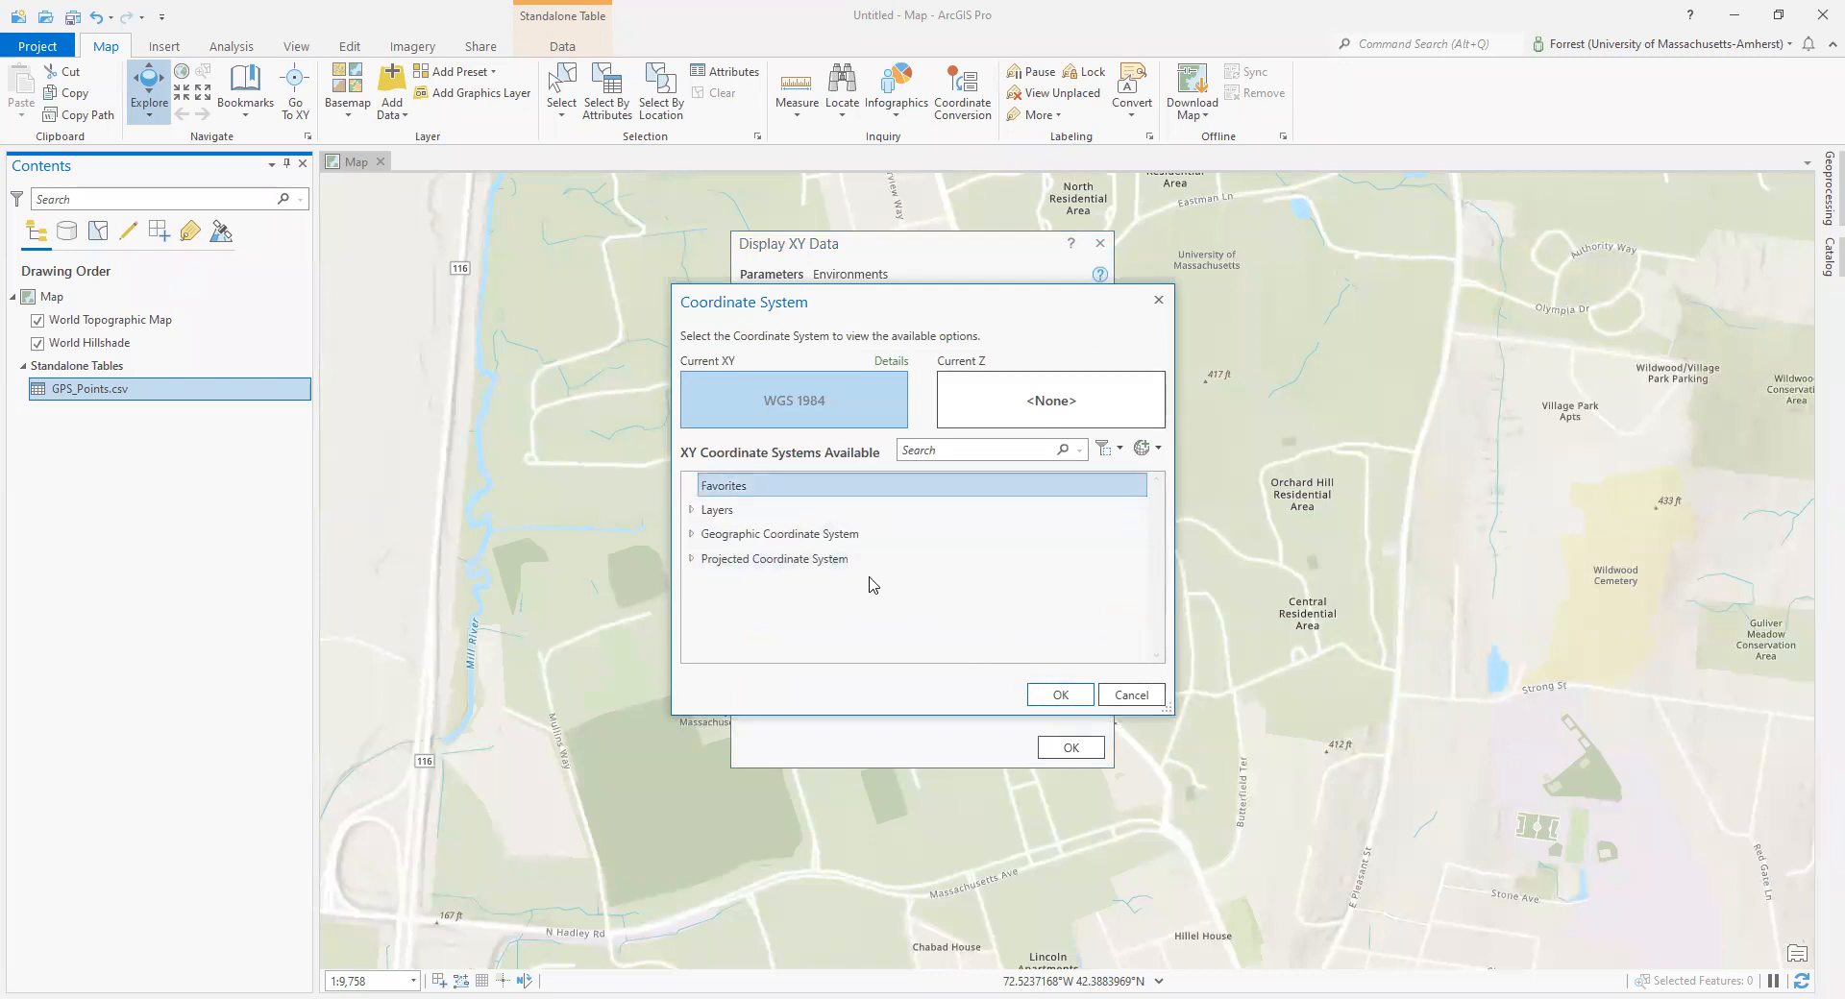
pyautogui.click(1121, 697)
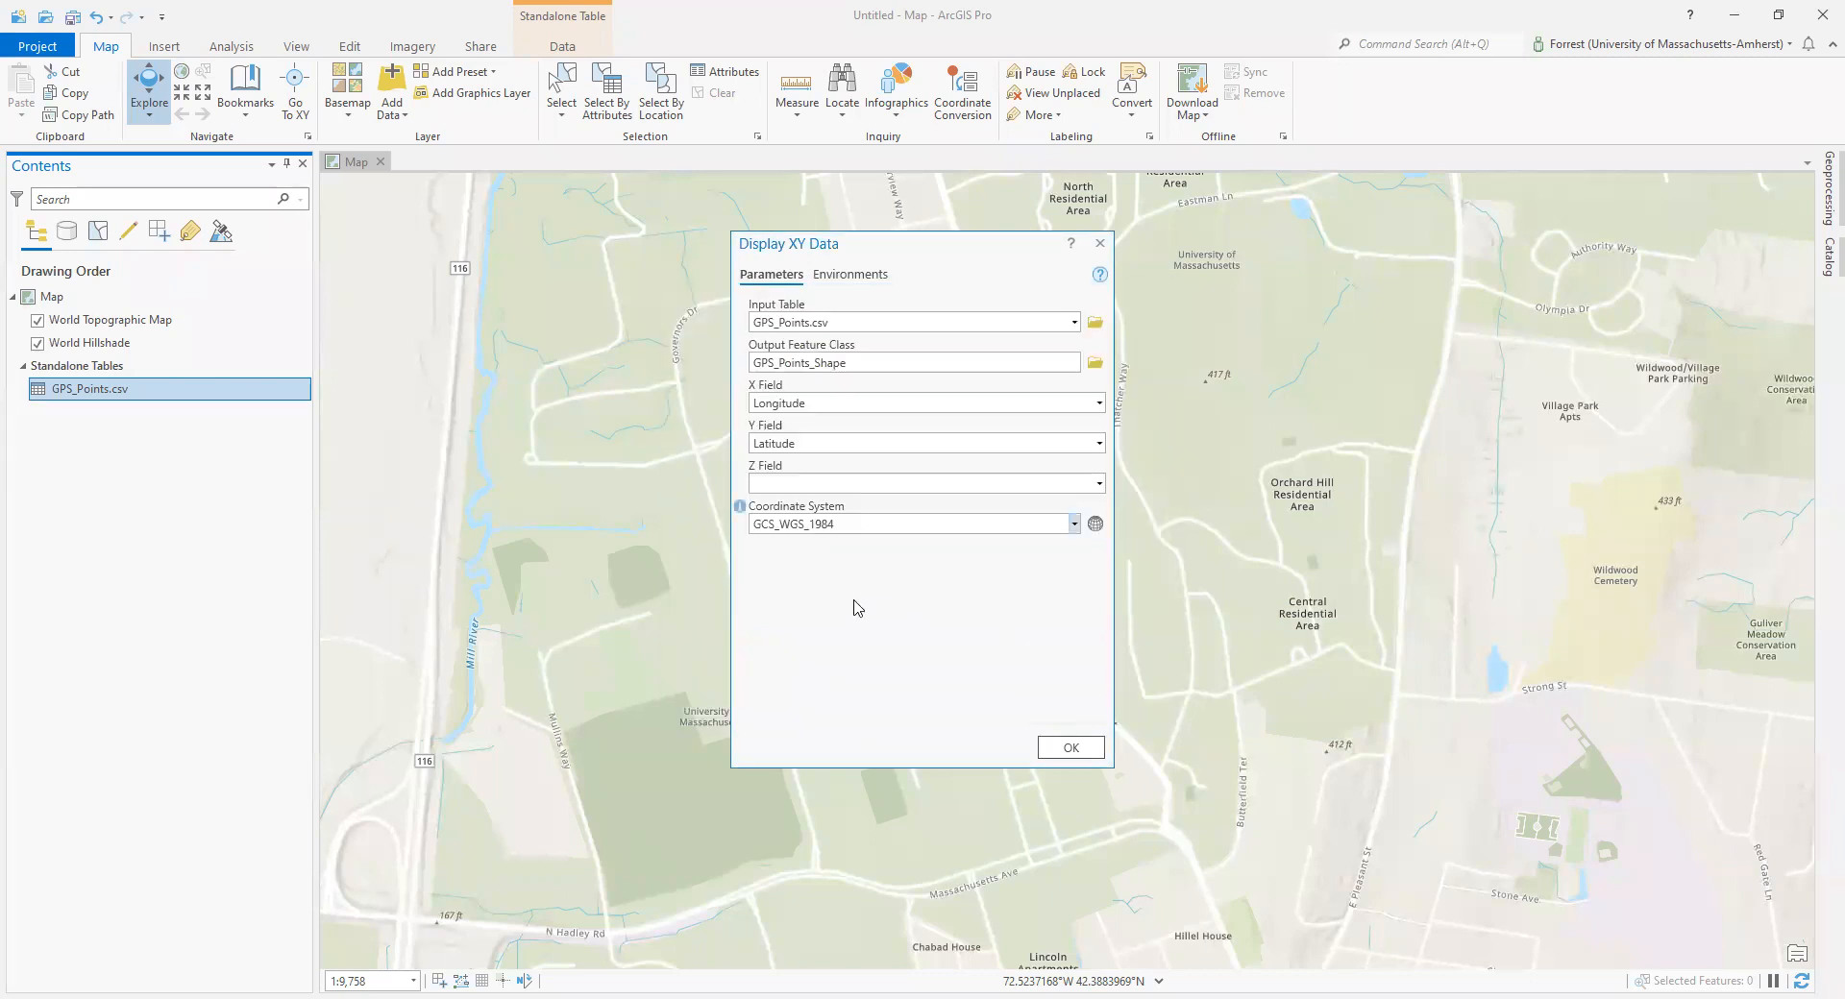
pyautogui.click(1064, 746)
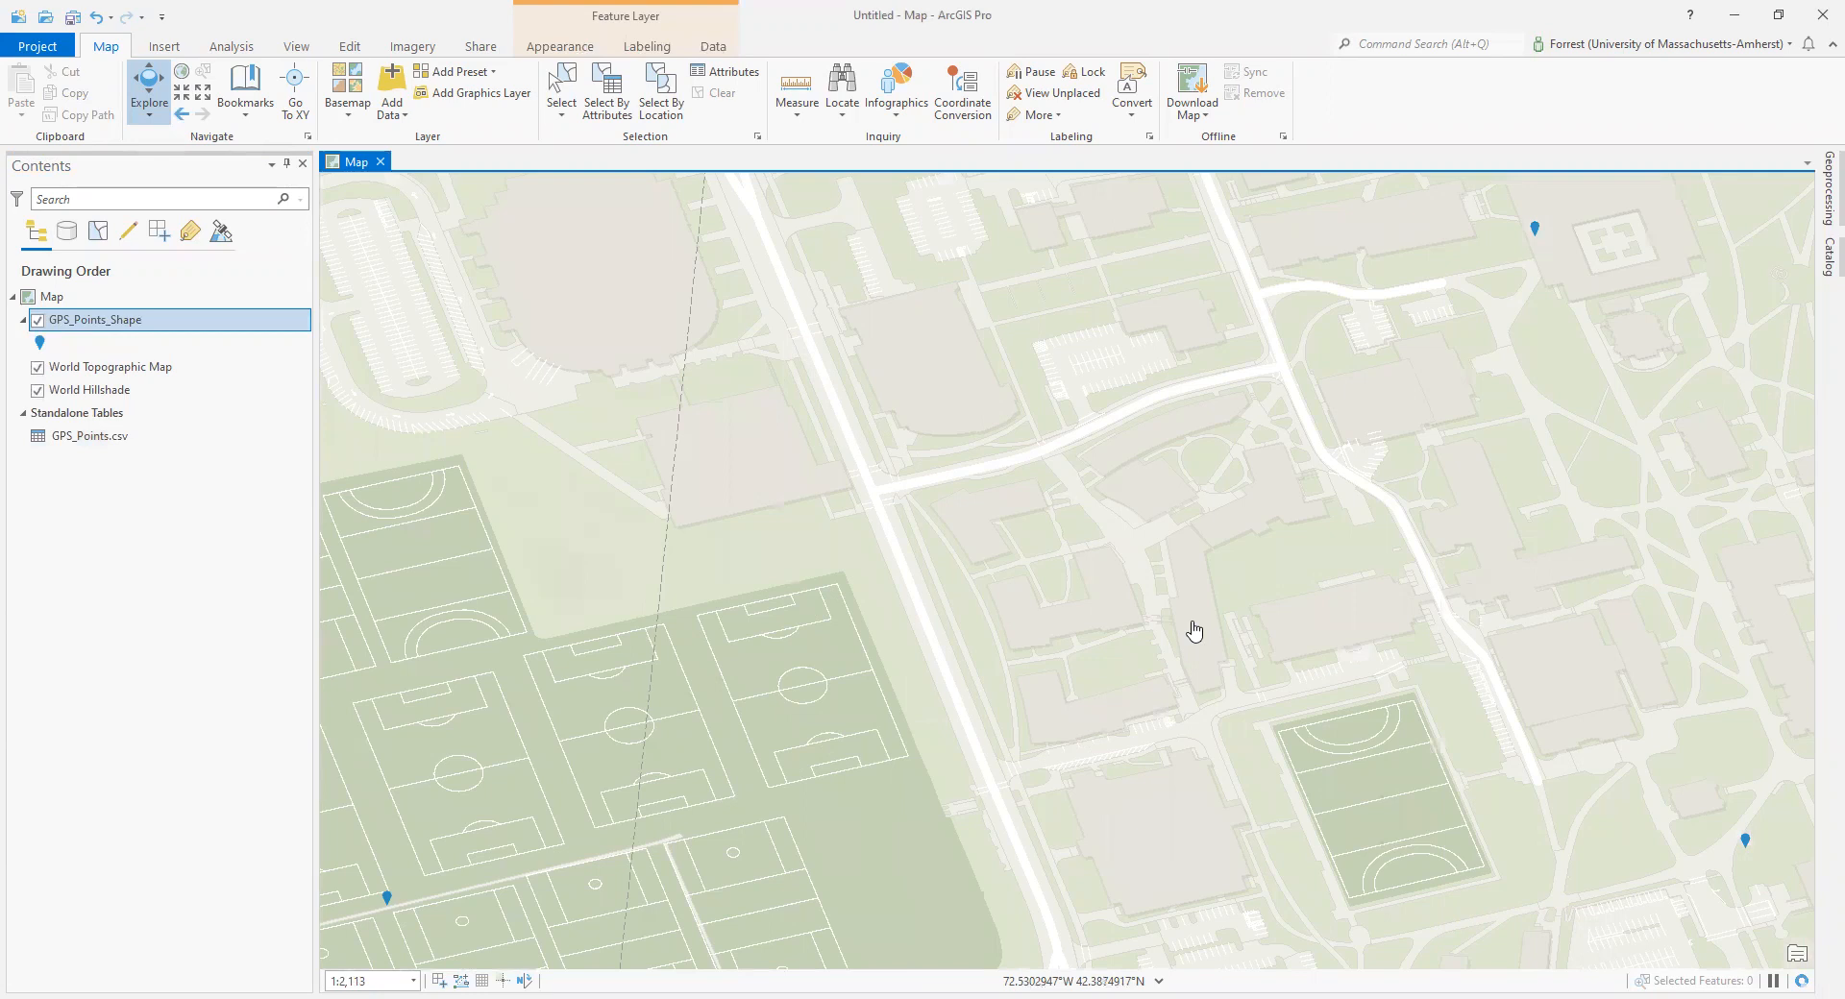
# Check the pop-up attributes of the GPS point on the athletic fields and close the pop-up.
pyautogui.scroll(-2, 1195, 630)
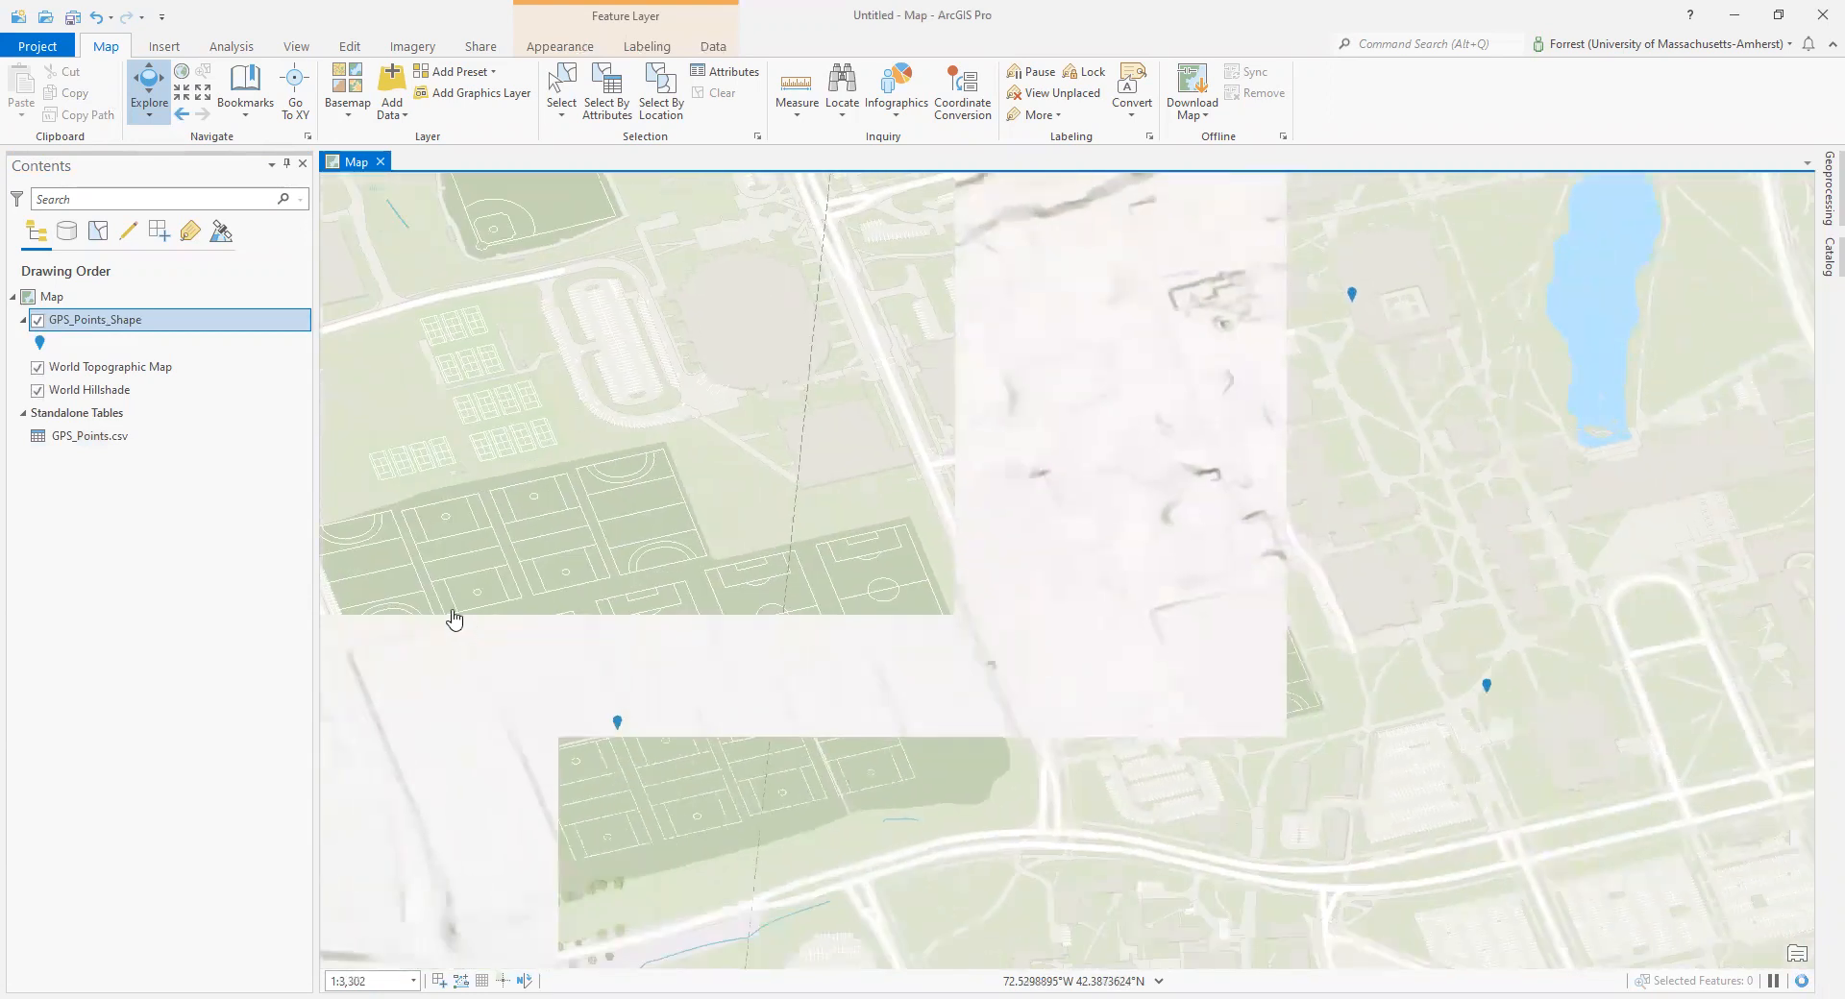
pyautogui.moveTo(756, 713); pyautogui.dragTo(597, 555)
pyautogui.moveTo(487, 600); pyautogui.dragTo(542, 638)
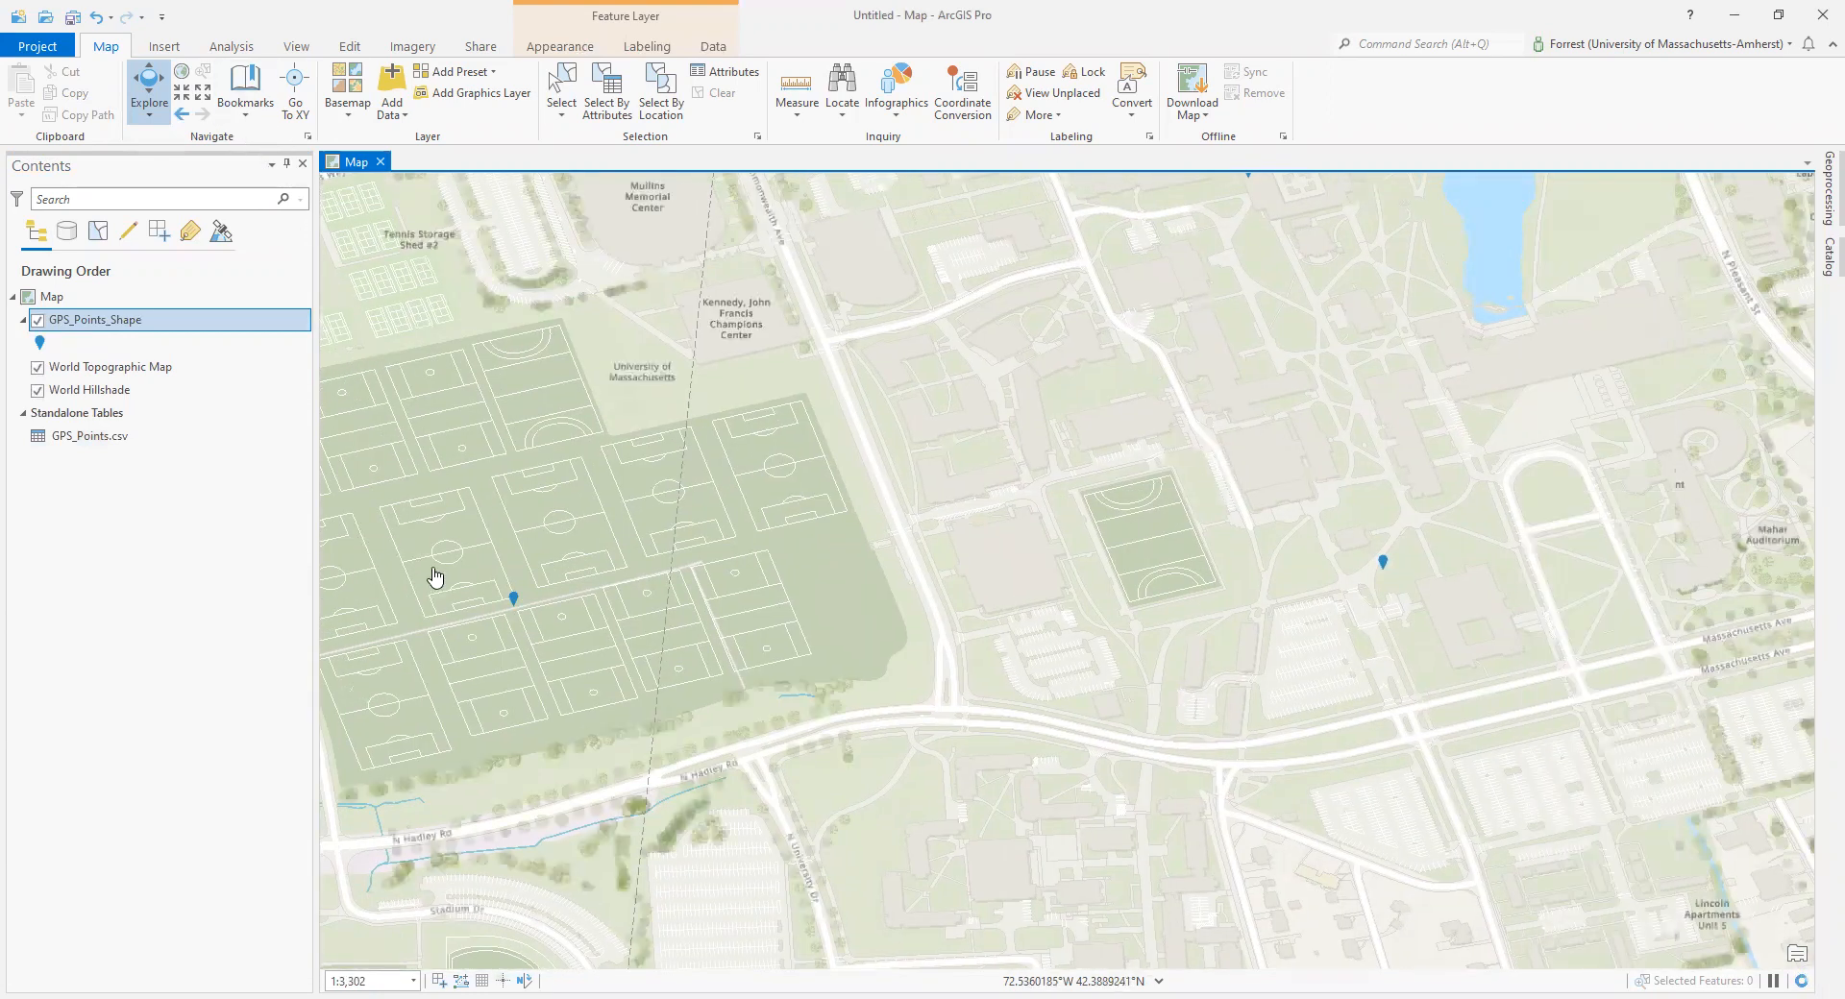
pyautogui.click(513, 598)
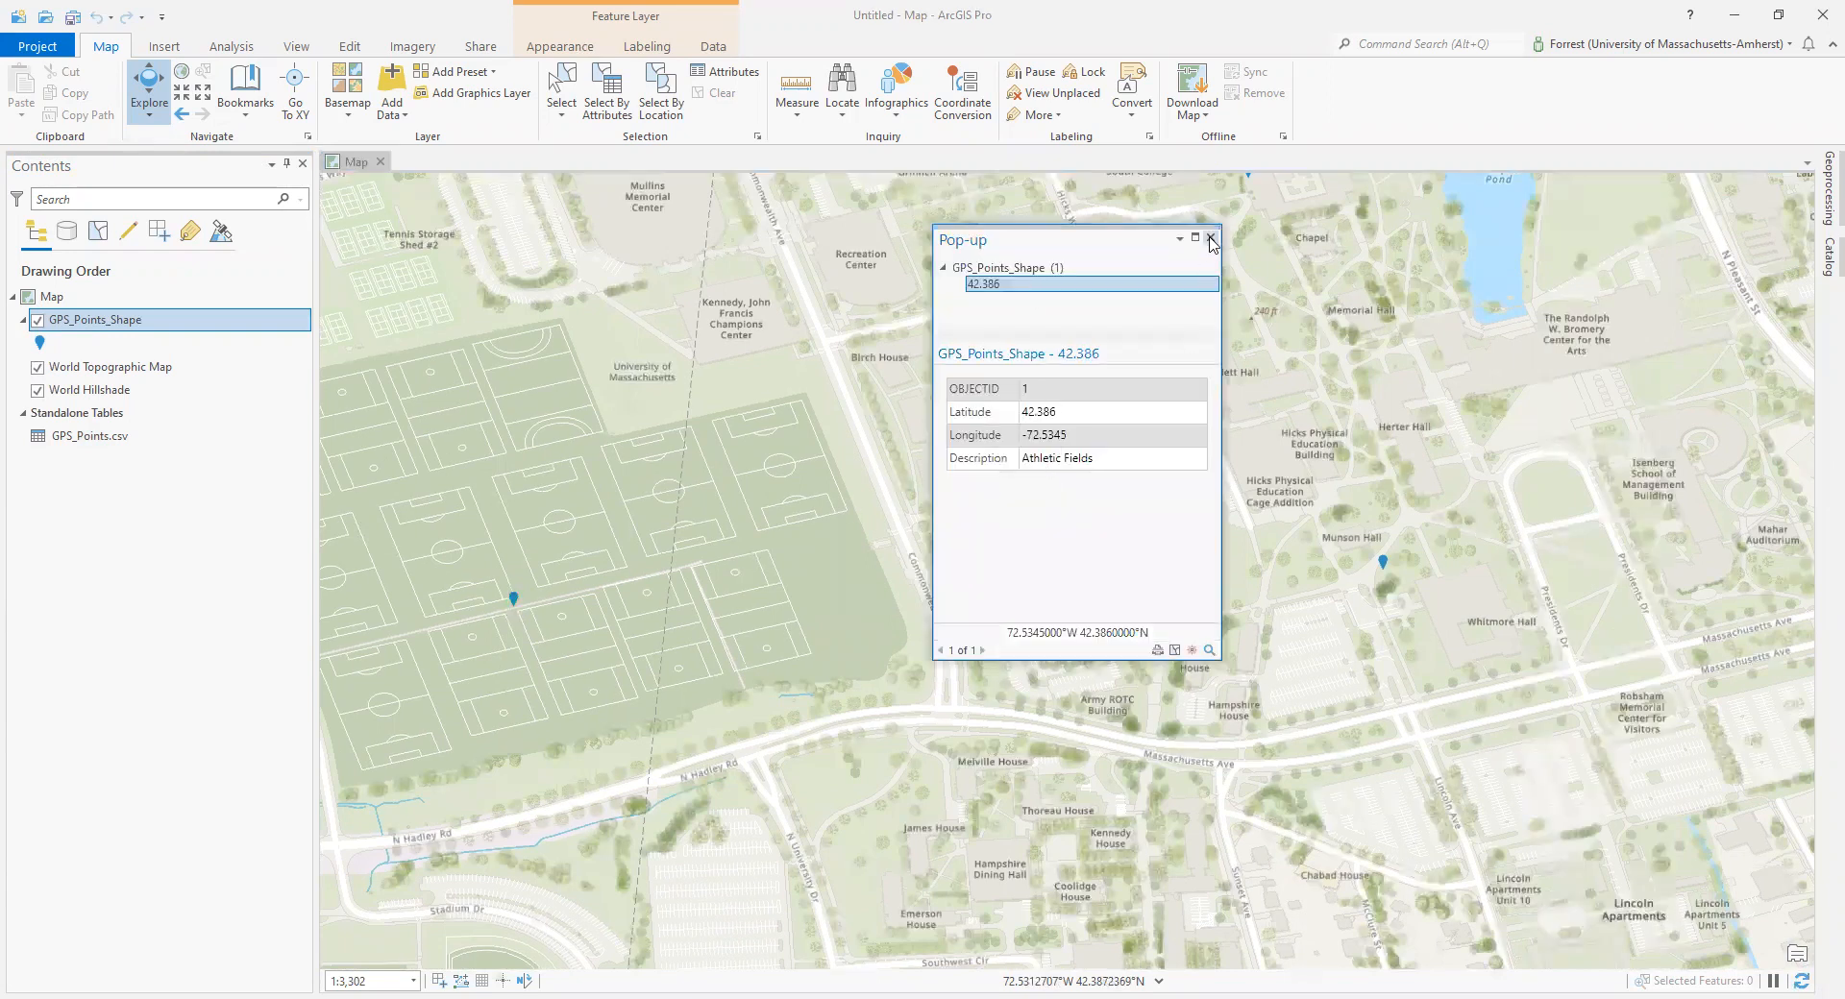
pyautogui.click(1211, 238)
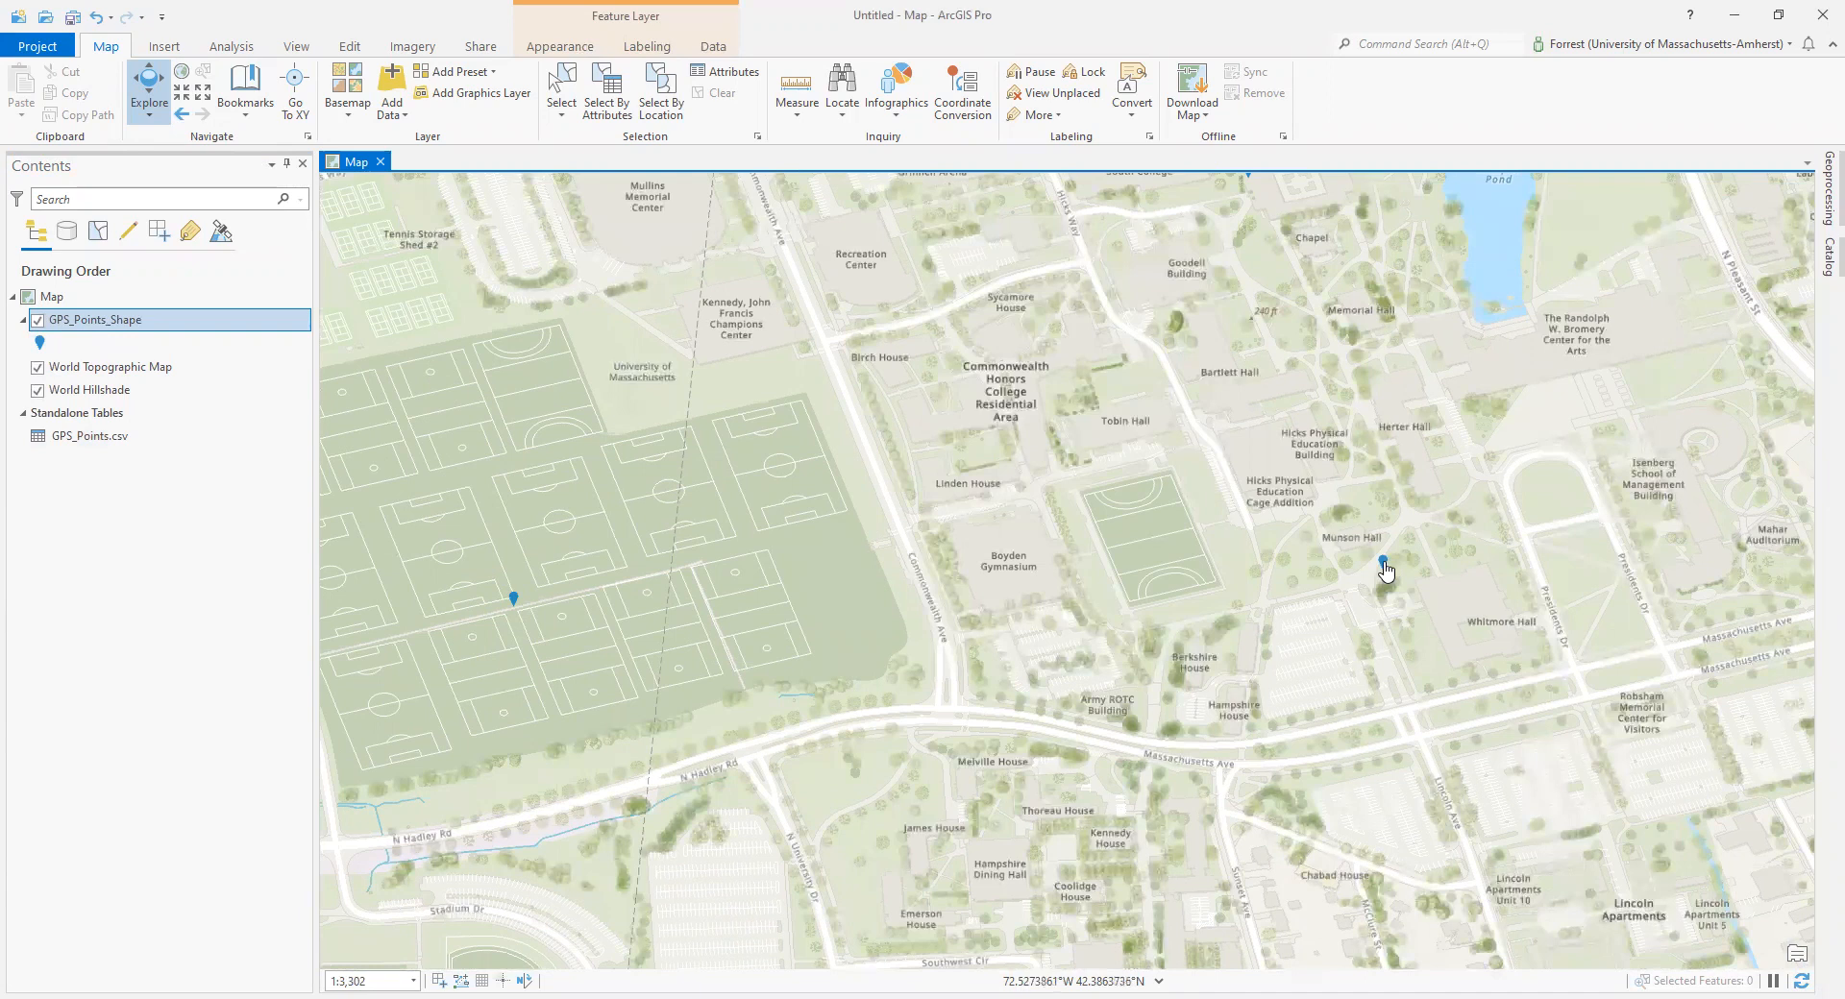
# Check the pop-up attributes of the GPS points near Whitmore Hall and the DuBois Library, closing each pop-up.
pyautogui.click(1383, 565)
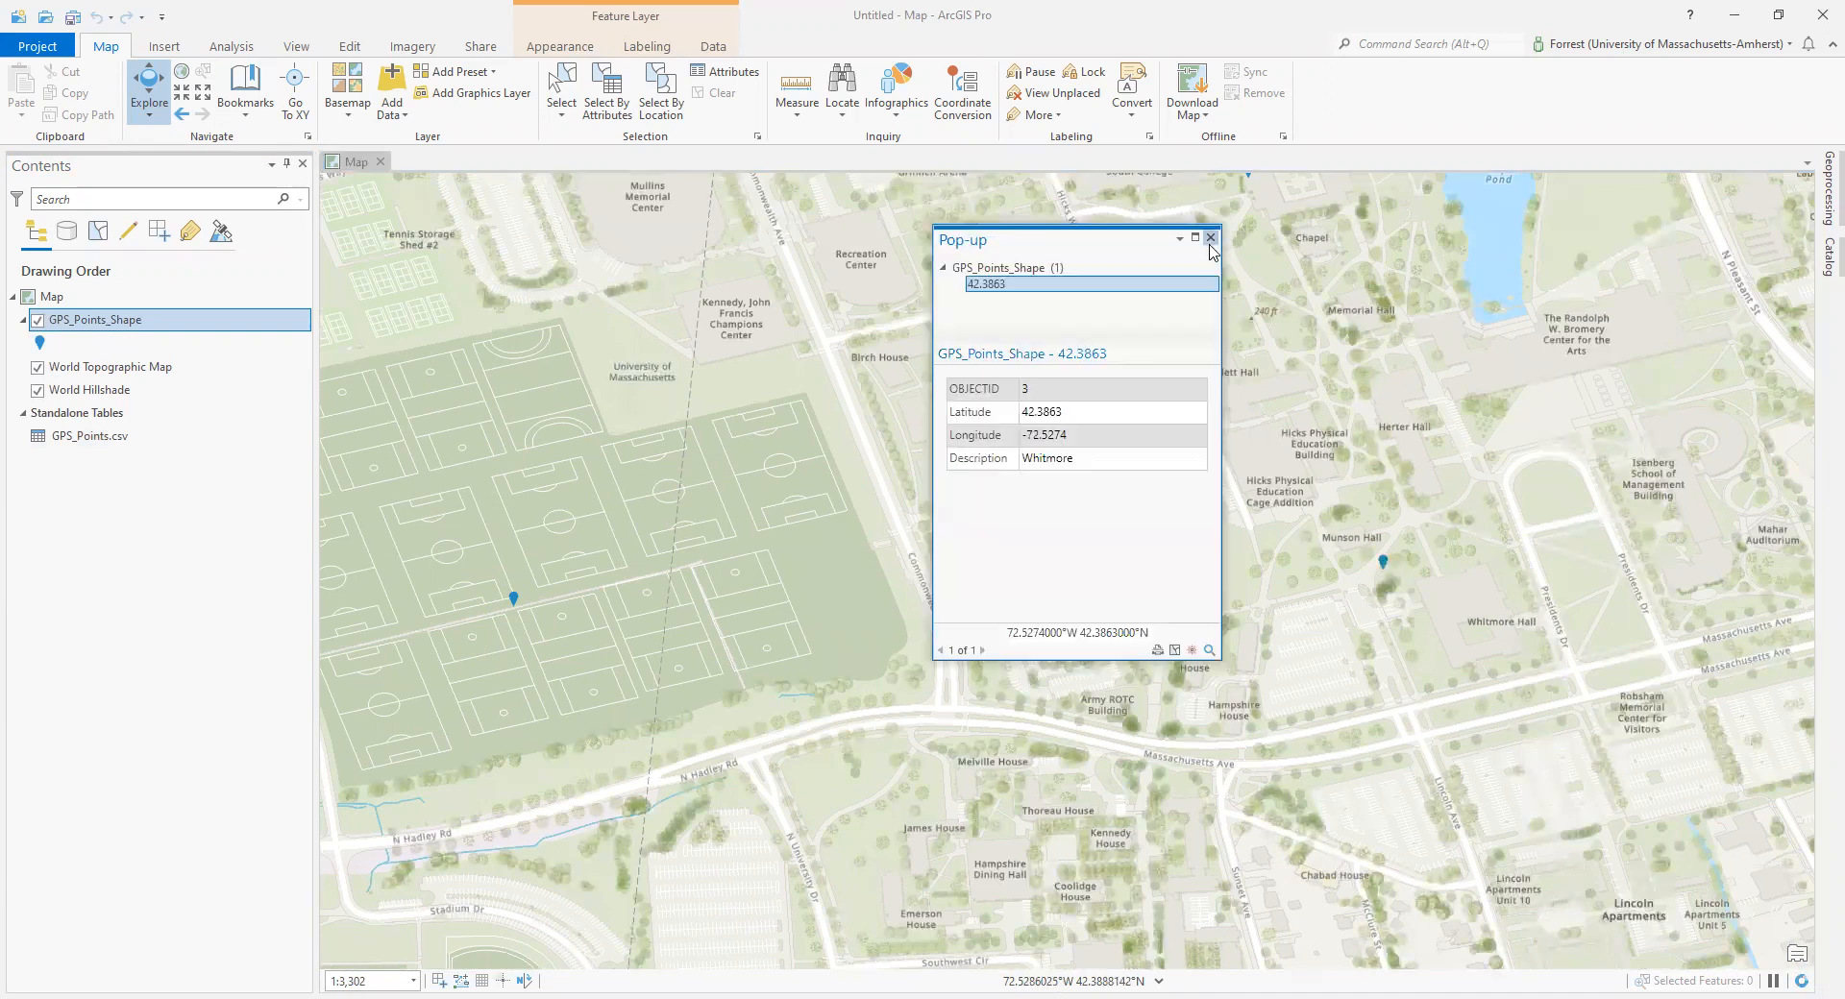
pyautogui.click(1211, 238)
pyautogui.moveTo(1446, 588); pyautogui.dragTo(1044, 745)
pyautogui.click(864, 481)
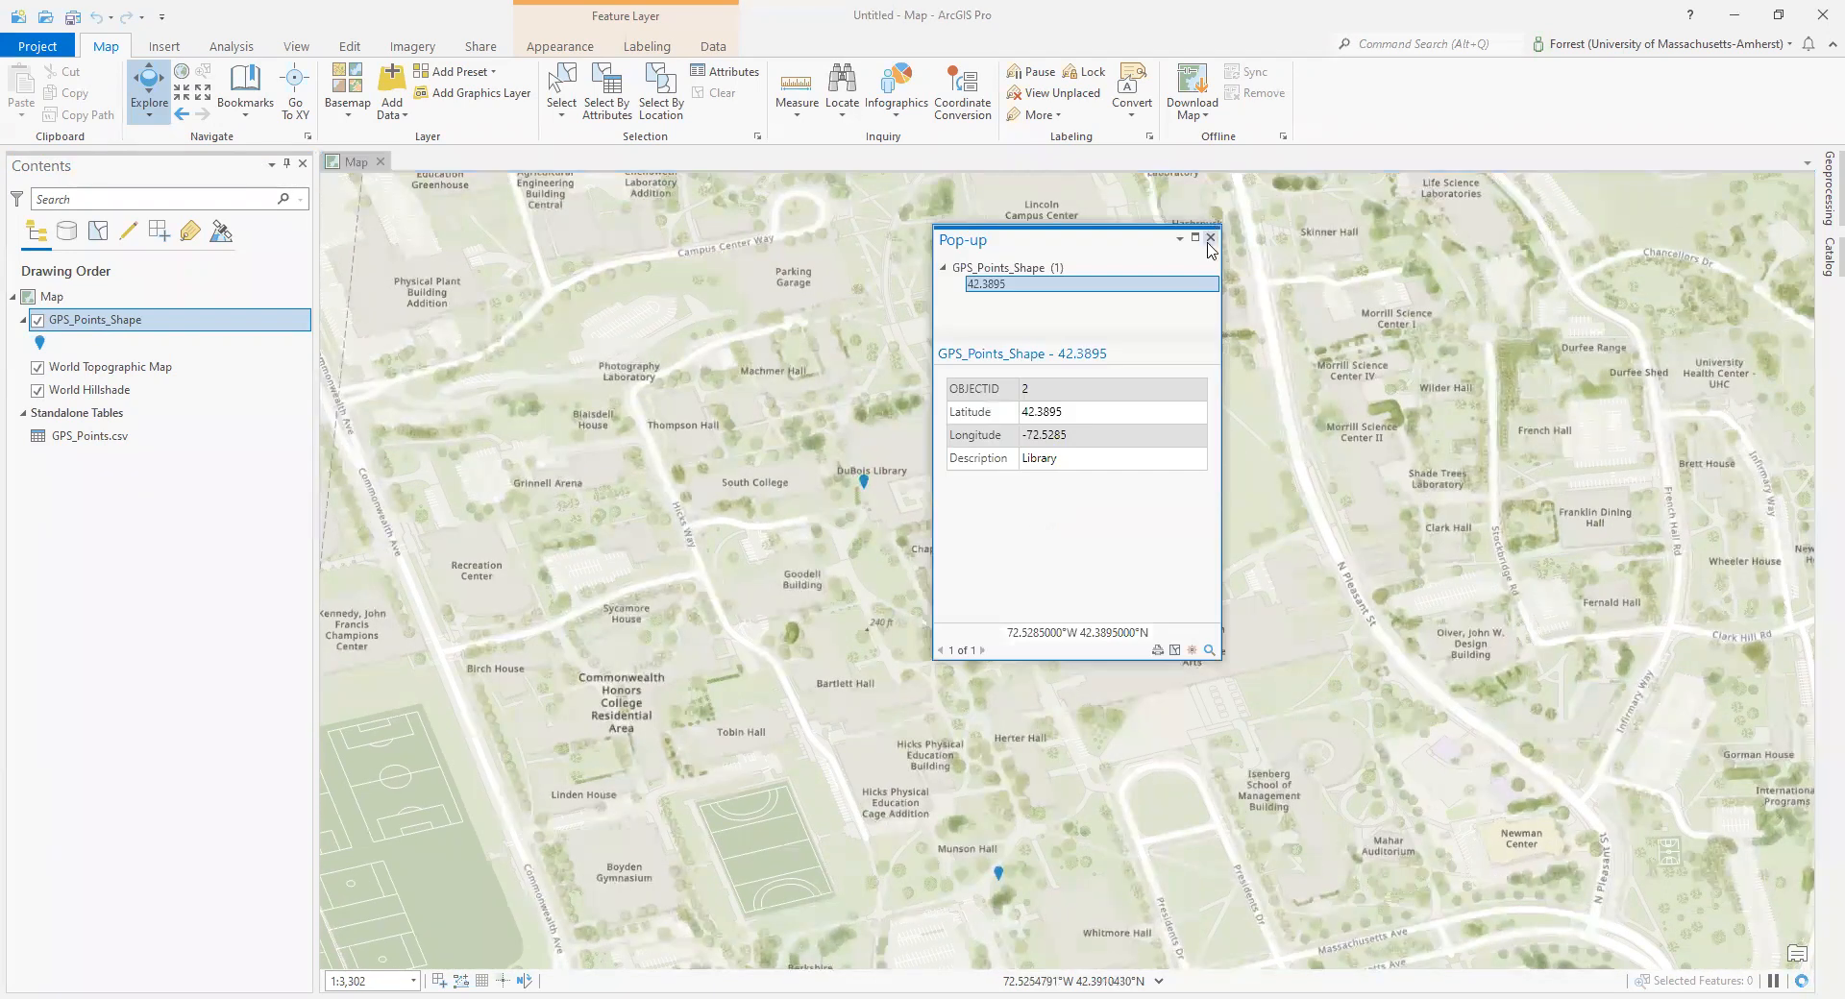
pyautogui.click(1210, 238)
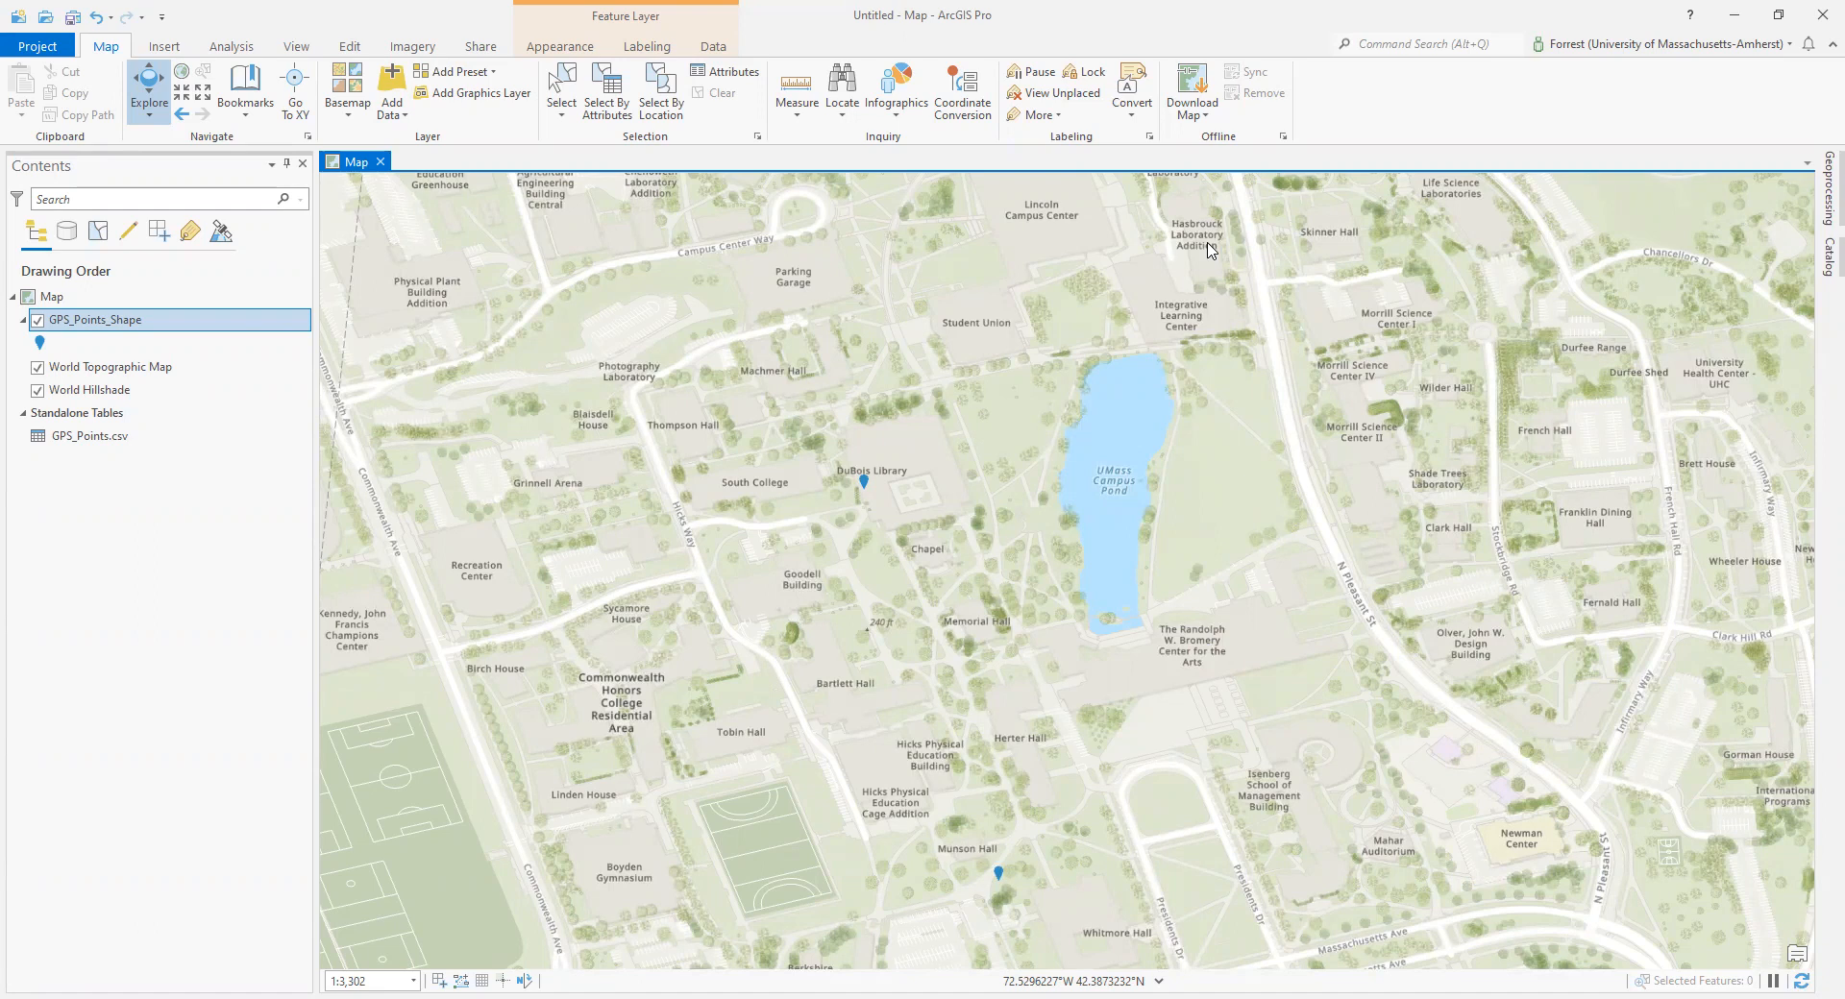
pyautogui.click(121, 335)
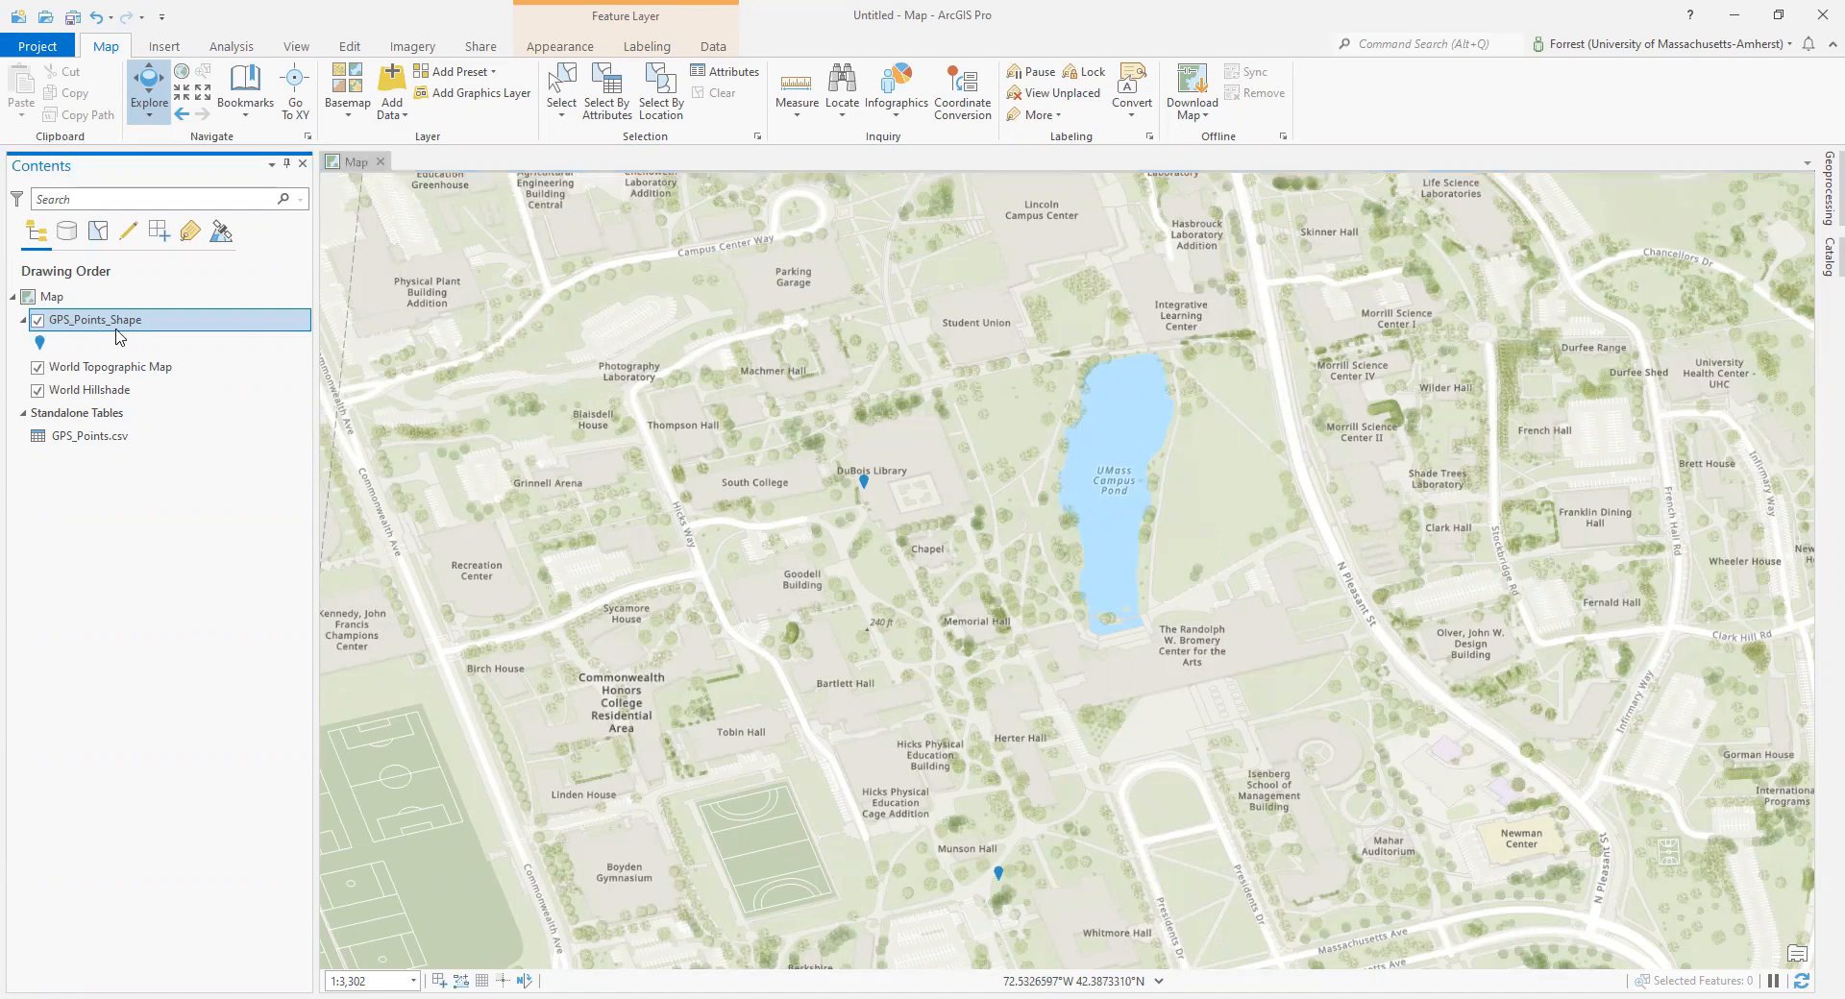
pyautogui.rightClick(120, 335)
pyautogui.click(39, 534)
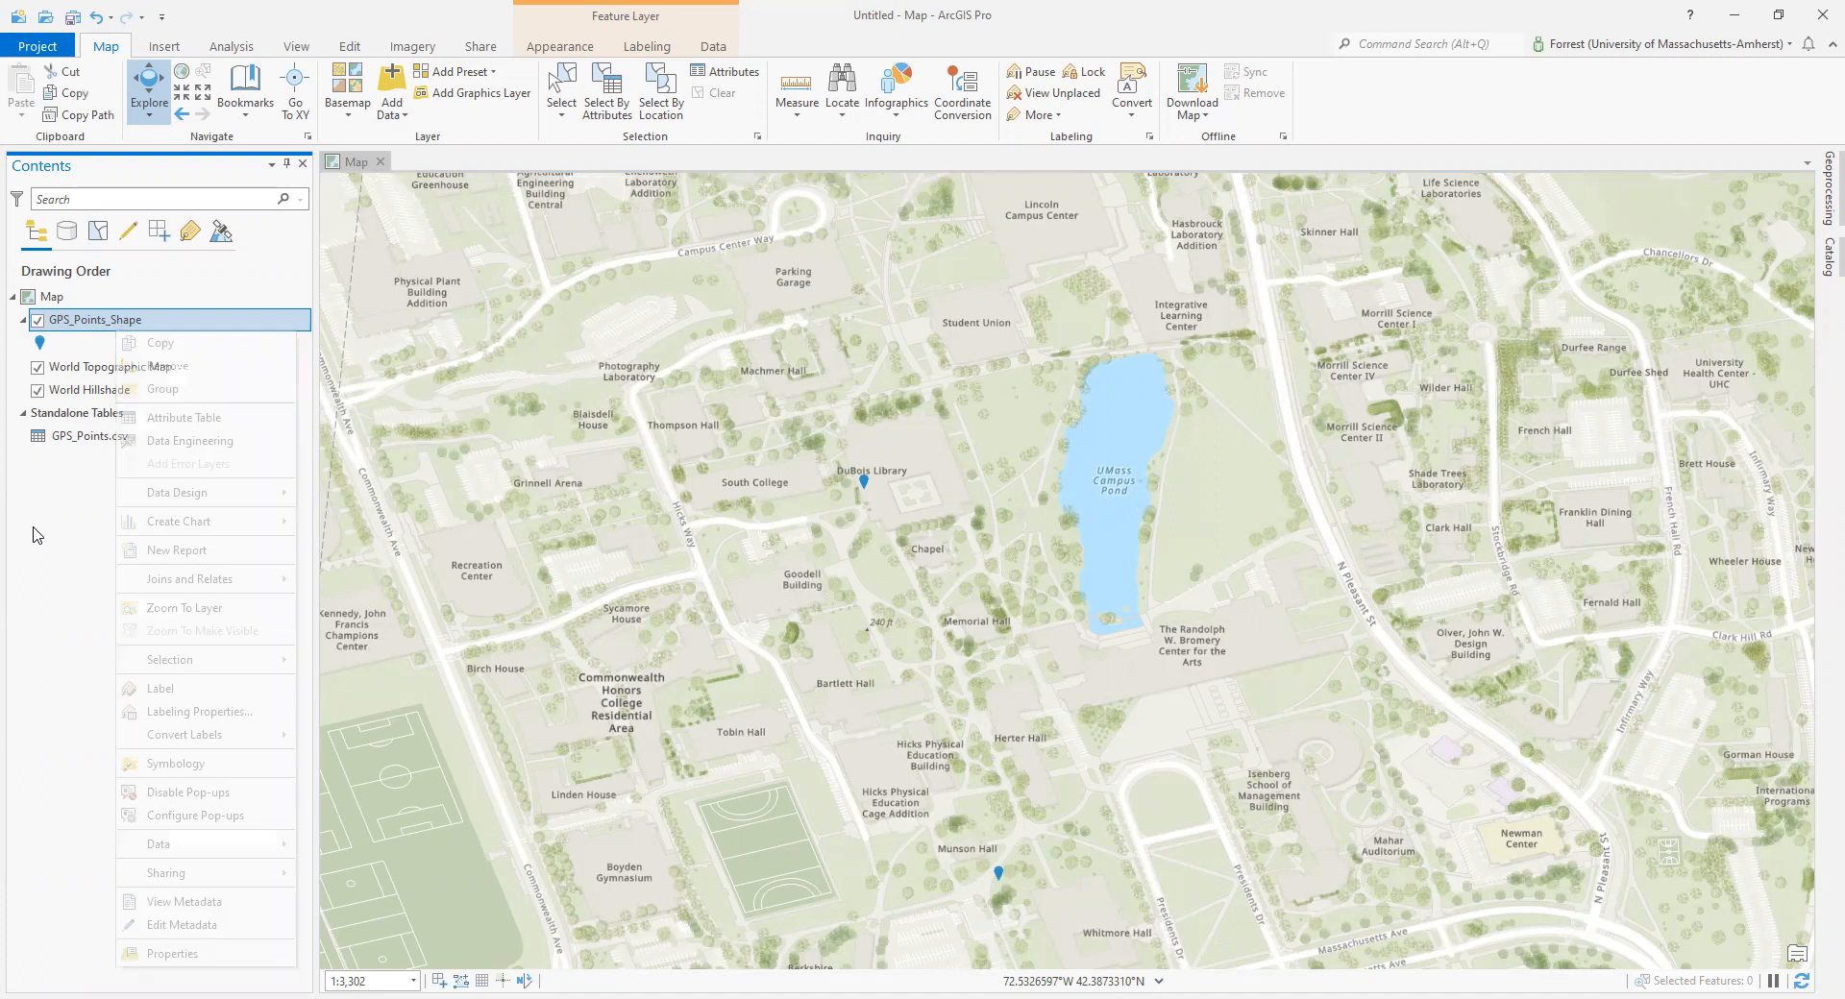
pyautogui.click(100, 444)
pyautogui.rightClick(100, 440)
pyautogui.click(108, 915)
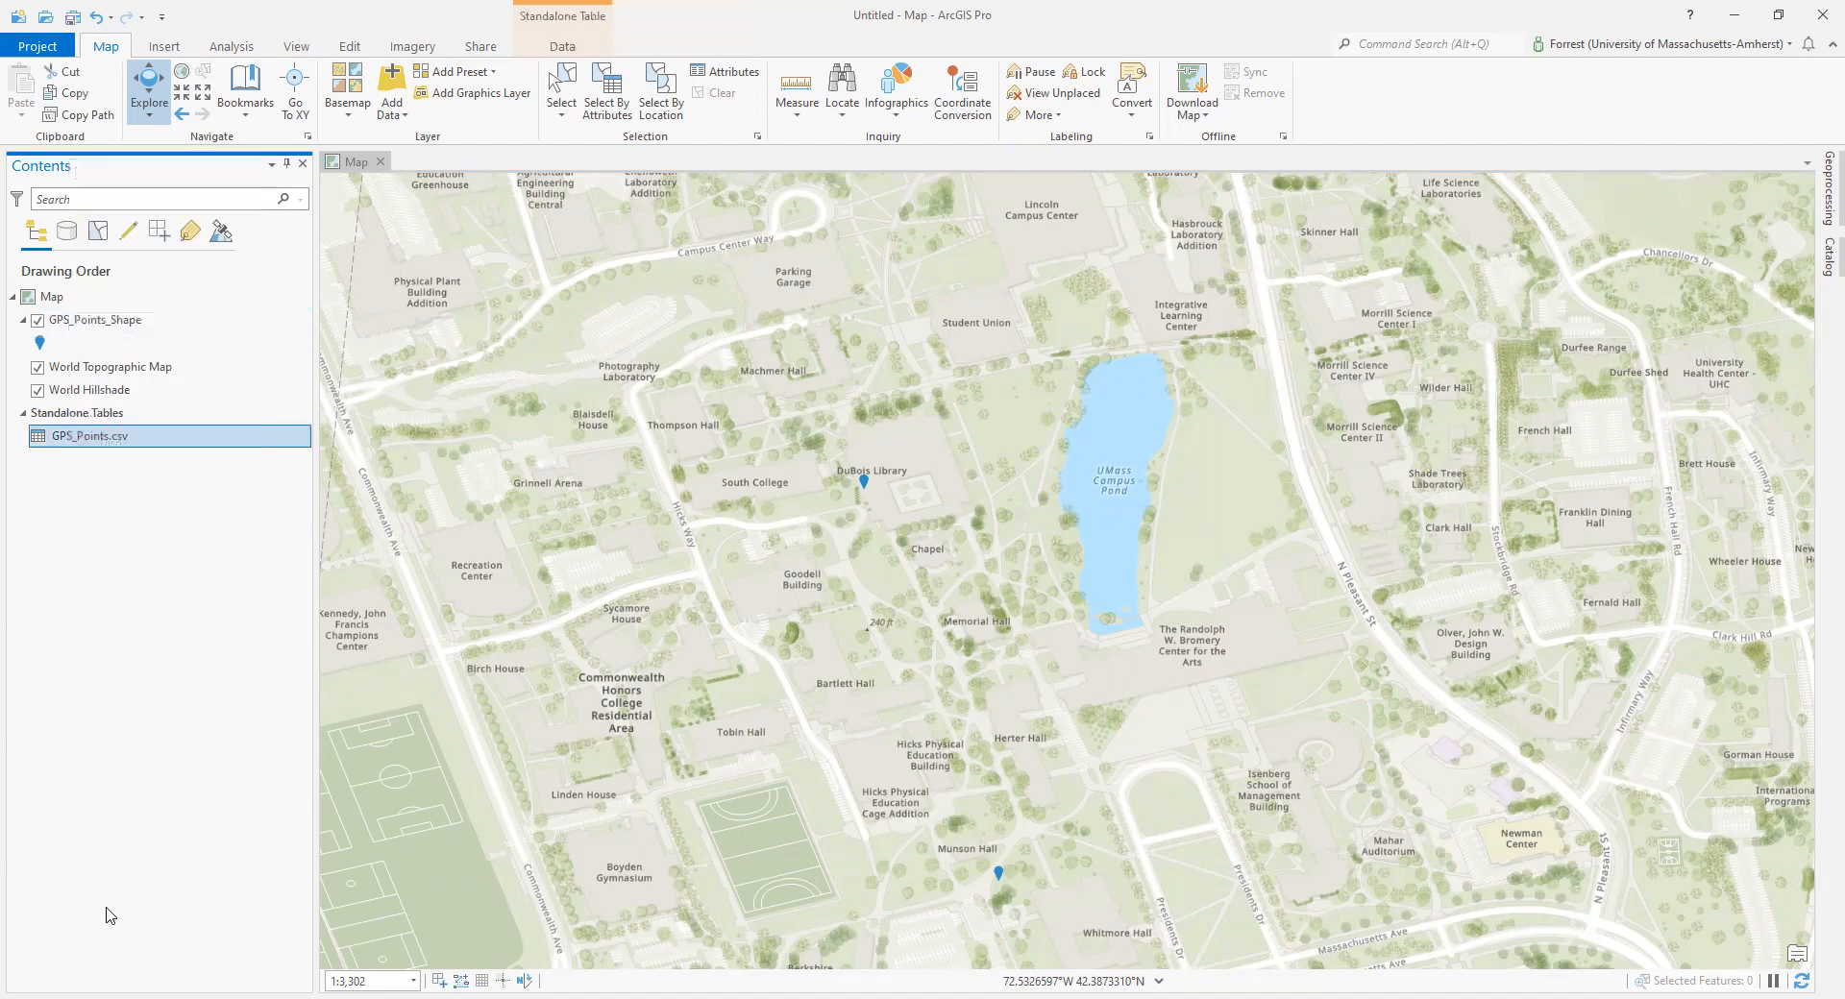